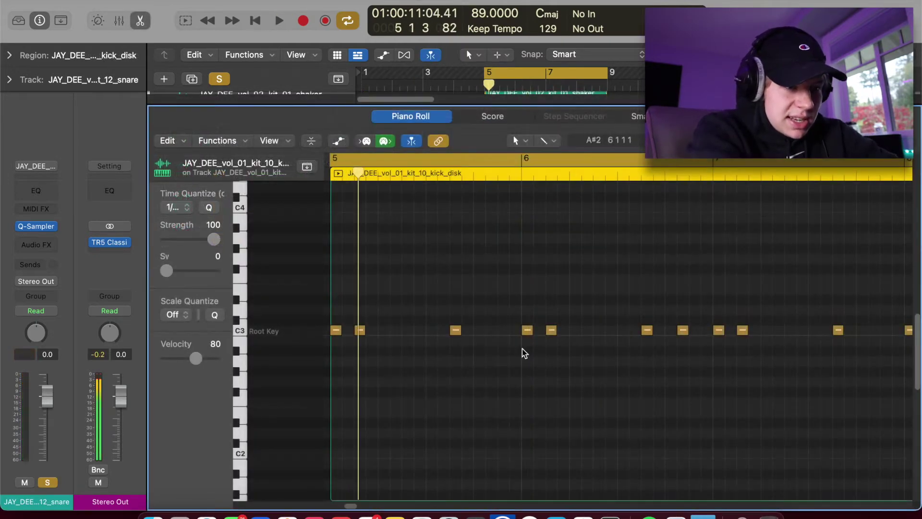
Step: Set the velocity of the kick note at the start of bar 6 to 40 and play back the pattern
{"action": "left_click", "coordinate": [527, 330]}
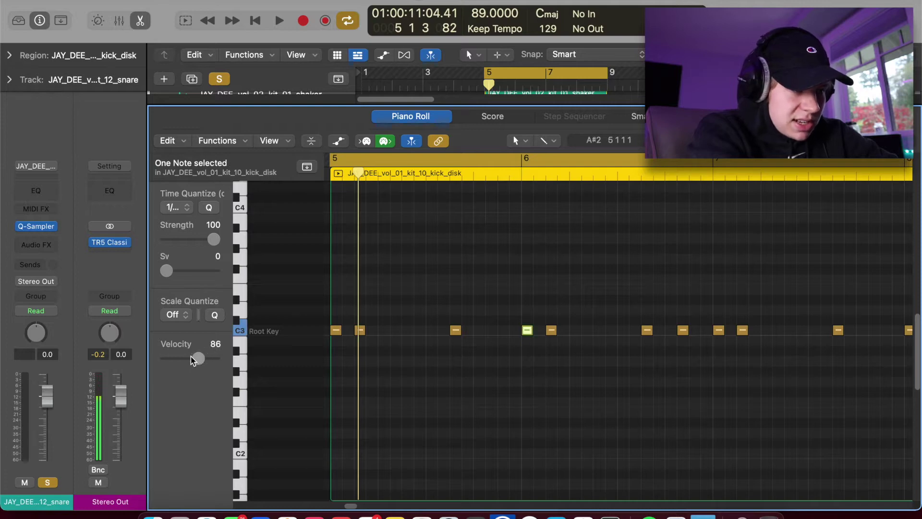
{"action": "key", "text": "space"}
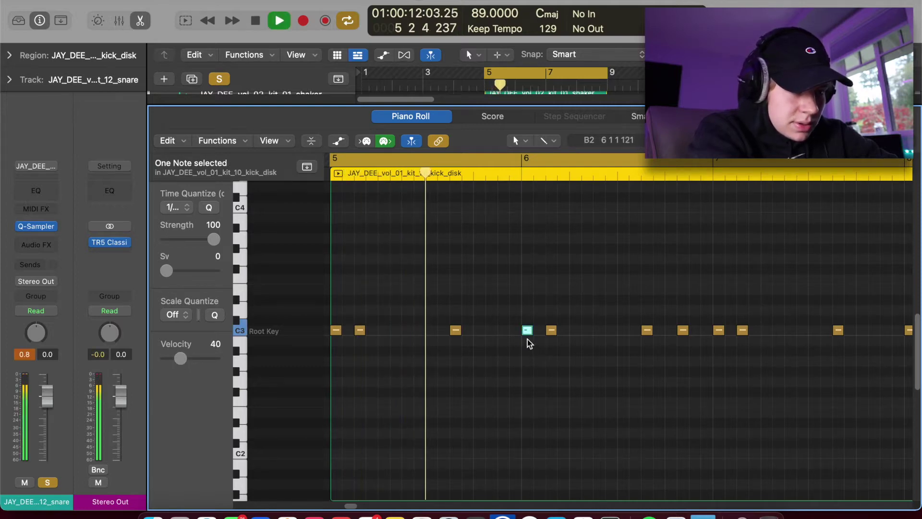
{"action": "key", "text": "space"}
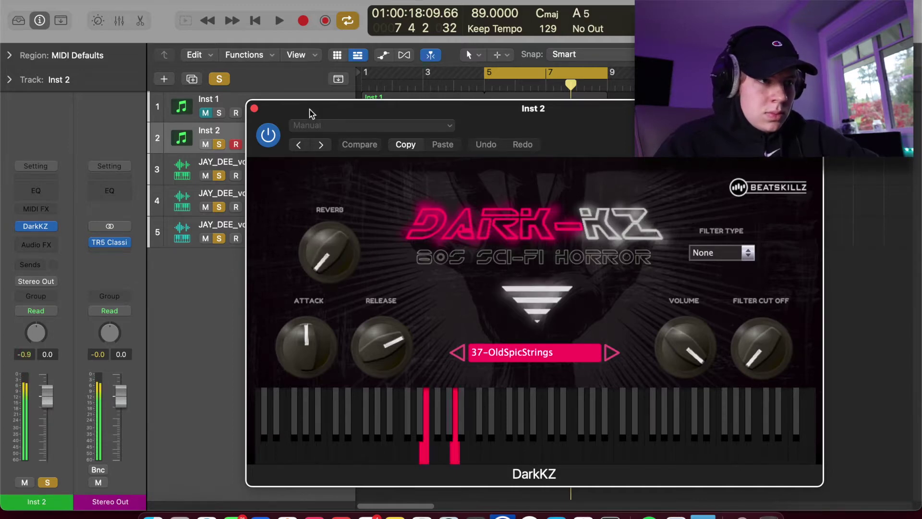
Step: Close the DarkKZ instrument window and create a MIDI region on the Inst 2 track at bar 5
{"action": "left_click", "coordinate": [254, 108]}
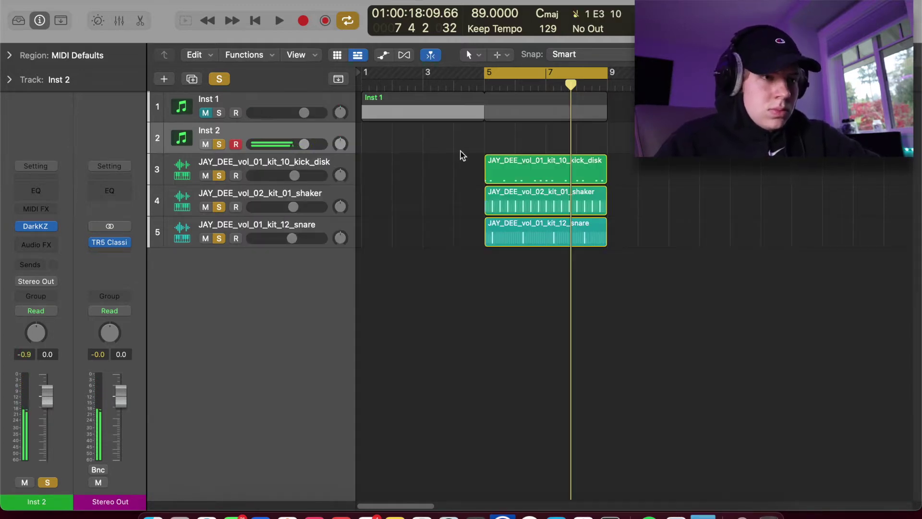
{"action": "right_click", "coordinate": [494, 143]}
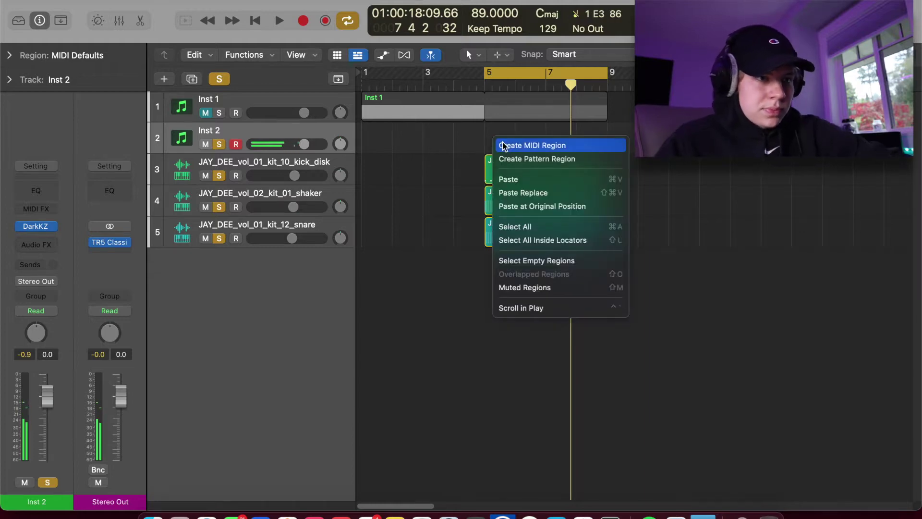
{"action": "left_click", "coordinate": [505, 146]}
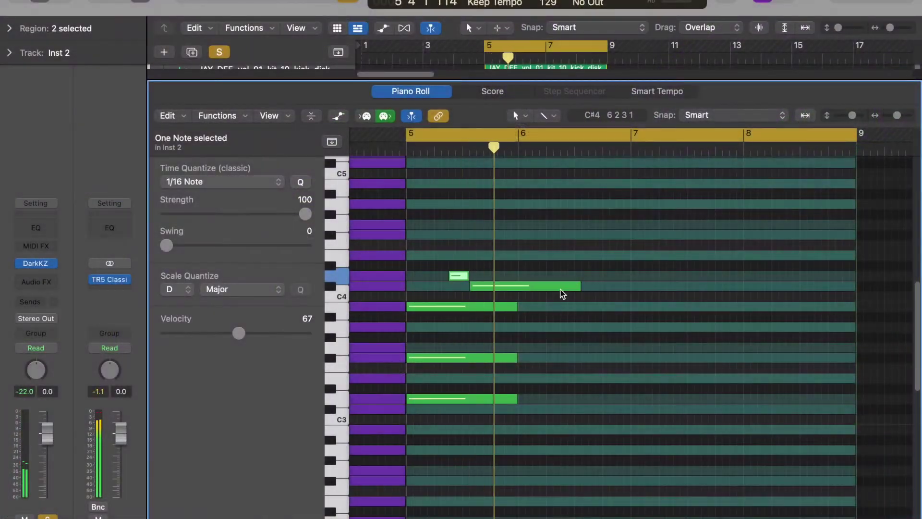
Step: Shorten the C#4 note to end with bar 5 and add a G3 note just after the bar's start
{"action": "left_click_drag", "start_coordinate": [562, 287], "coordinate": [576, 287]}
{"action": "left_click_drag", "start_coordinate": [504, 289], "coordinate": [511, 289]}
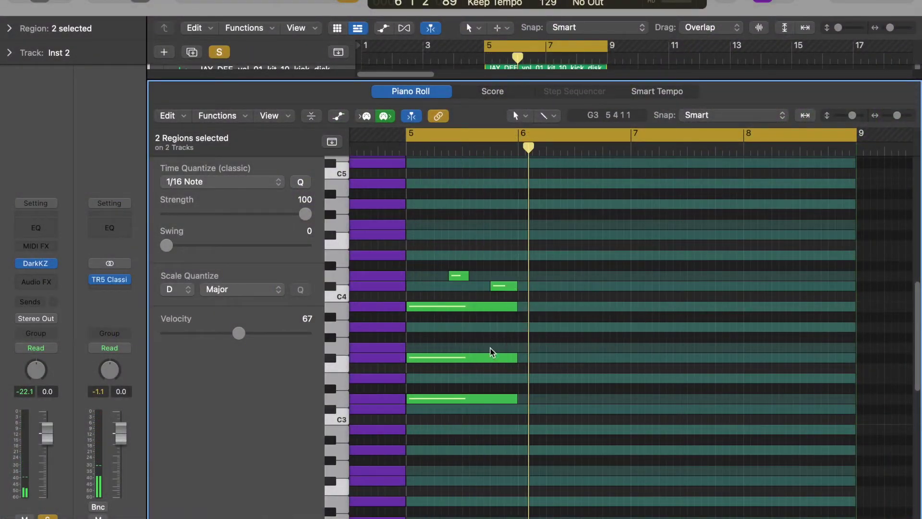
{"action": "left_click_drag", "start_coordinate": [423, 347], "coordinate": [489, 350]}
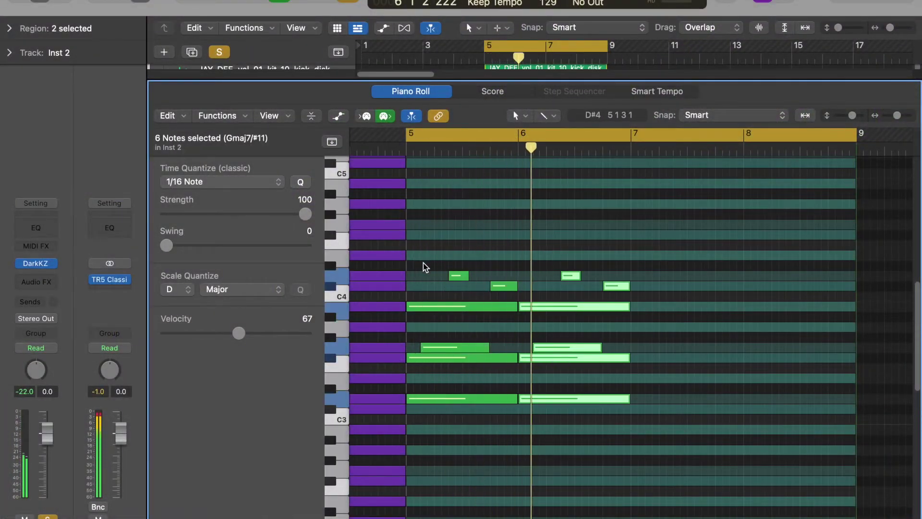
Step: Lower the copied chord tones in bar 6 from D3 to C#3 and from B3 to A3, checking by playback
{"action": "key", "text": "space"}
{"action": "left_click", "coordinate": [547, 367]}
{"action": "left_click", "coordinate": [546, 358]}
{"action": "left_click_drag", "start_coordinate": [540, 399], "coordinate": [541, 410]}
{"action": "left_click_drag", "start_coordinate": [538, 307], "coordinate": [538, 326]}
{"action": "key", "text": "space"}
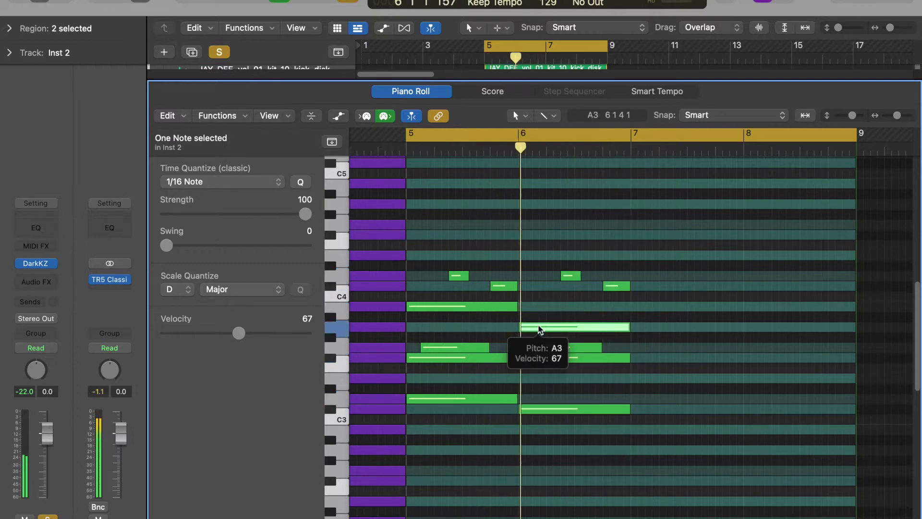
Step: Lower the two short melody notes in bar 6 to C#4 and B3 and resume playback
{"action": "key", "text": "space"}
{"action": "left_click_drag", "start_coordinate": [570, 275], "coordinate": [614, 305]}
{"action": "key", "text": "space"}
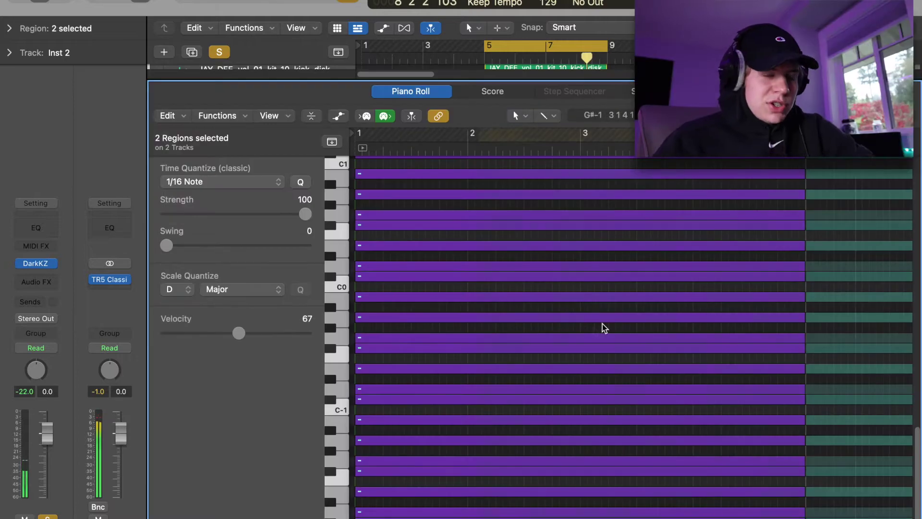
Step: Review the Inst 2 chord progression from bar 5 to bar 8 and audition its D3 notes
{"action": "scroll", "coordinate": [604, 328], "scroll_direction": "right", "scroll_amount": 7}
{"action": "scroll", "coordinate": [595, 330], "scroll_direction": "up", "scroll_amount": 6}
{"action": "key", "text": "super+Left"}
{"action": "key", "text": "super+Left"}
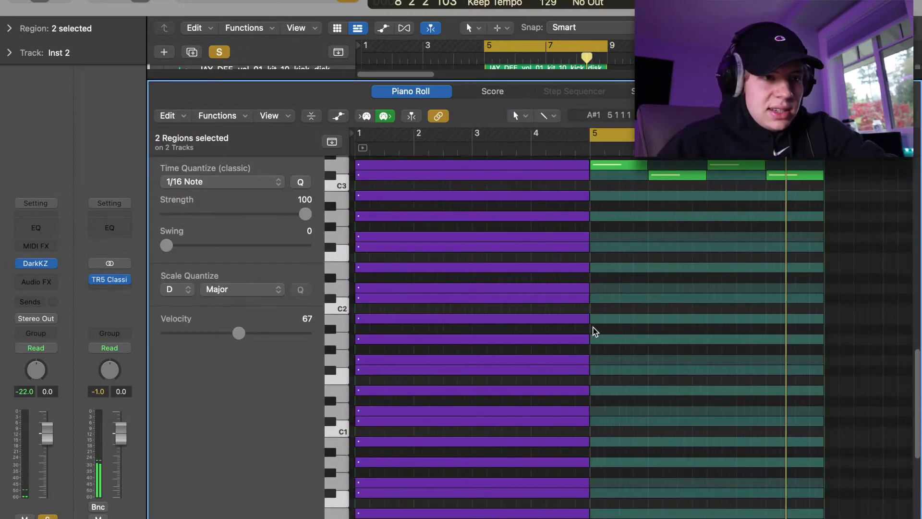
{"action": "scroll", "coordinate": [595, 332], "scroll_direction": "up", "scroll_amount": 2}
{"action": "scroll", "coordinate": [596, 331], "scroll_direction": "up", "scroll_amount": 3}
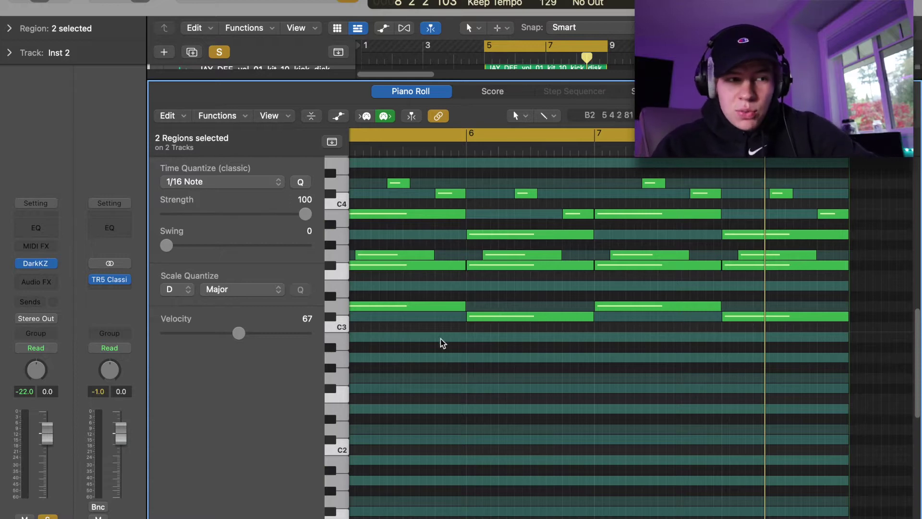
{"action": "left_click", "coordinate": [342, 306]}
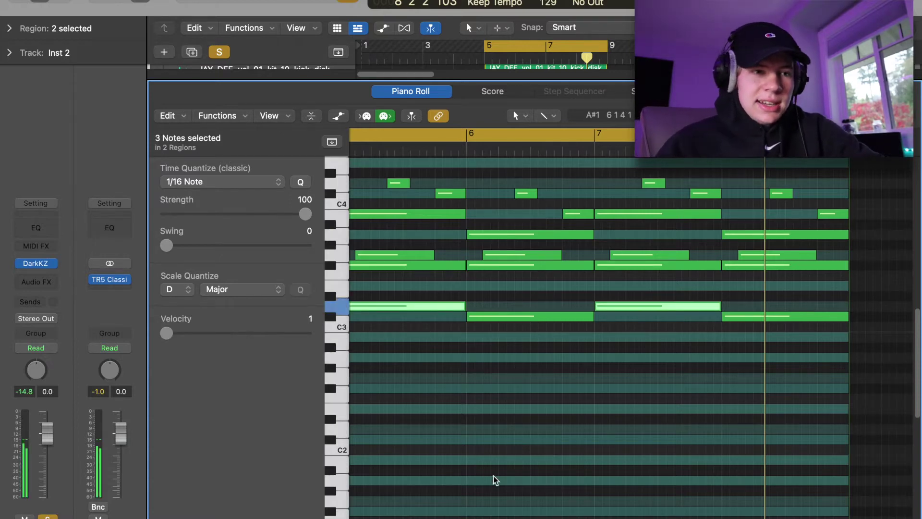
{"action": "key", "text": "space"}
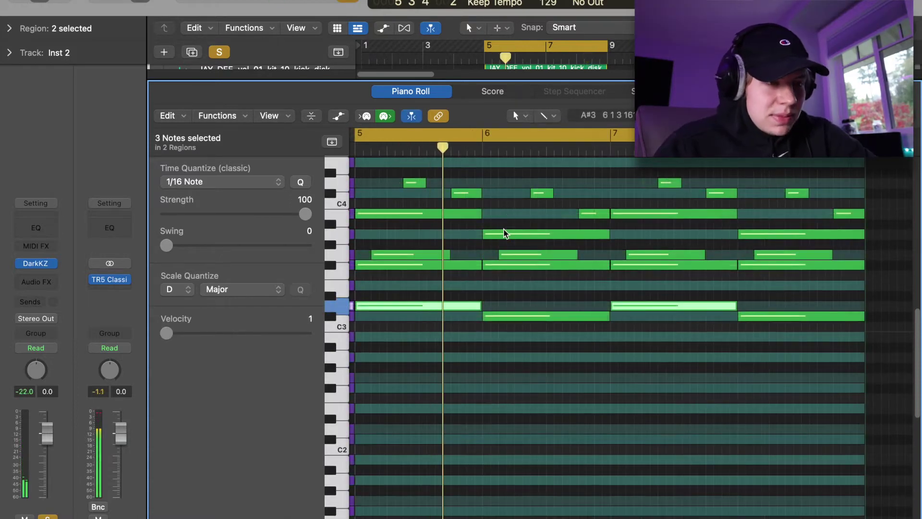
Step: Insert RC-20 Retro Color on the Inst 2 track with the Vinyl 3 preset and set its Digital amount to 30%
{"action": "key", "text": "p"}
{"action": "left_click", "coordinate": [519, 256]}
{"action": "left_click", "coordinate": [247, 135]}
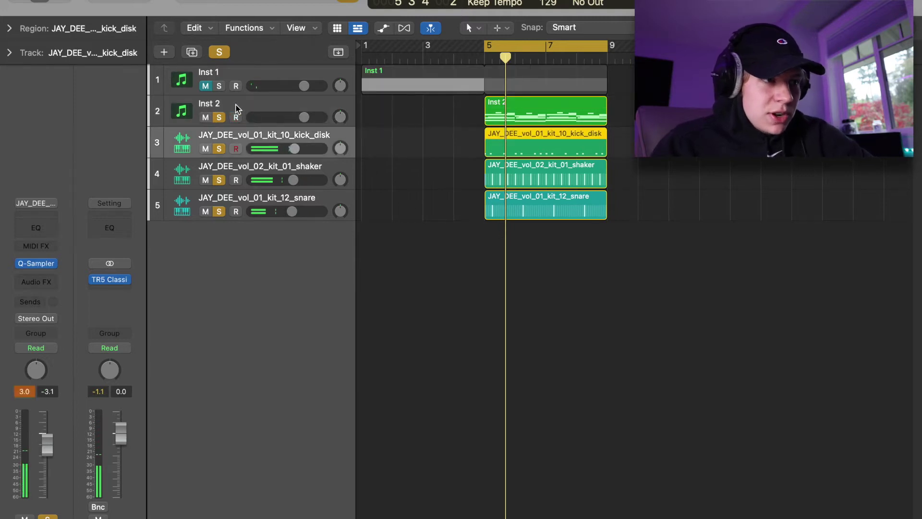
{"action": "left_click", "coordinate": [236, 108]}
{"action": "left_click", "coordinate": [36, 279]}
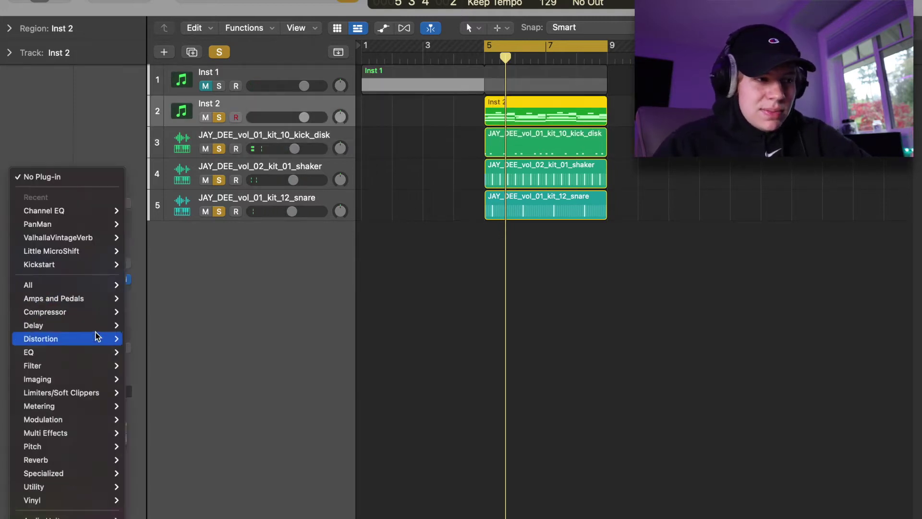
{"action": "mouse_move", "coordinate": [48, 516]}
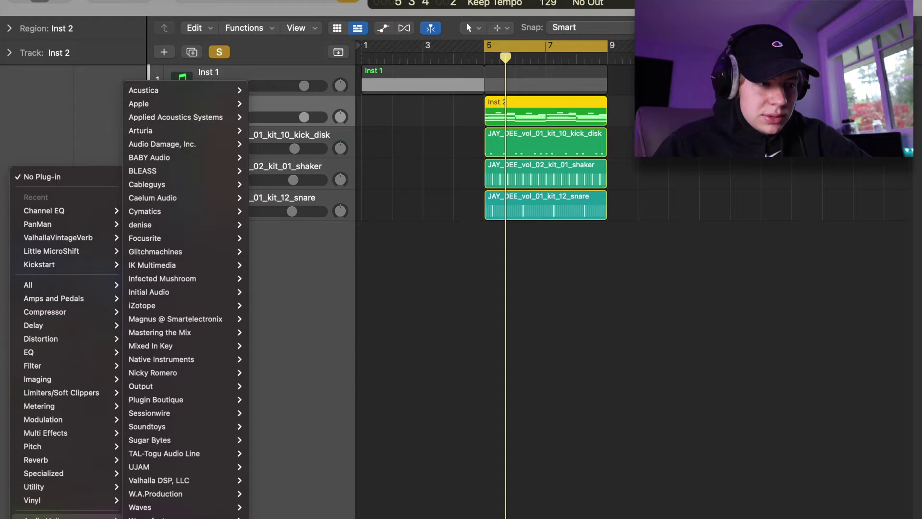
{"action": "left_click", "coordinate": [364, 517]}
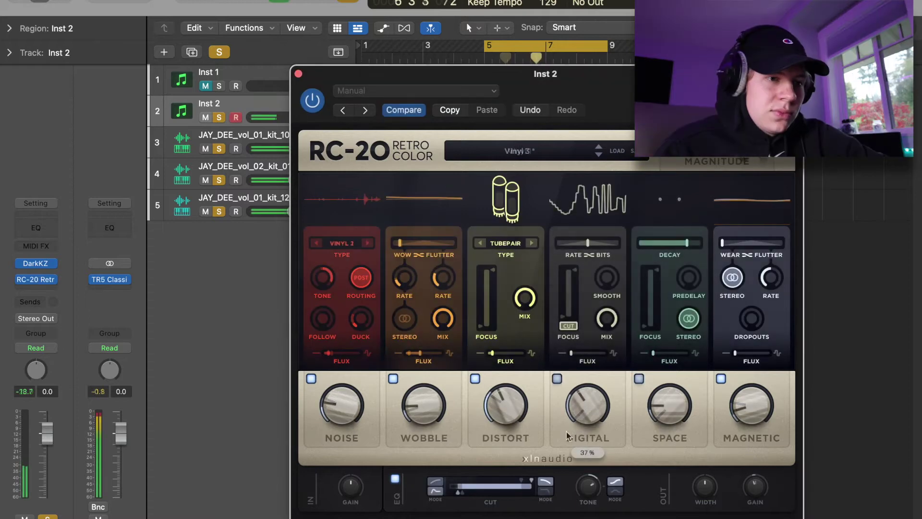
{"action": "left_click_drag", "start_coordinate": [566, 430], "coordinate": [561, 433]}
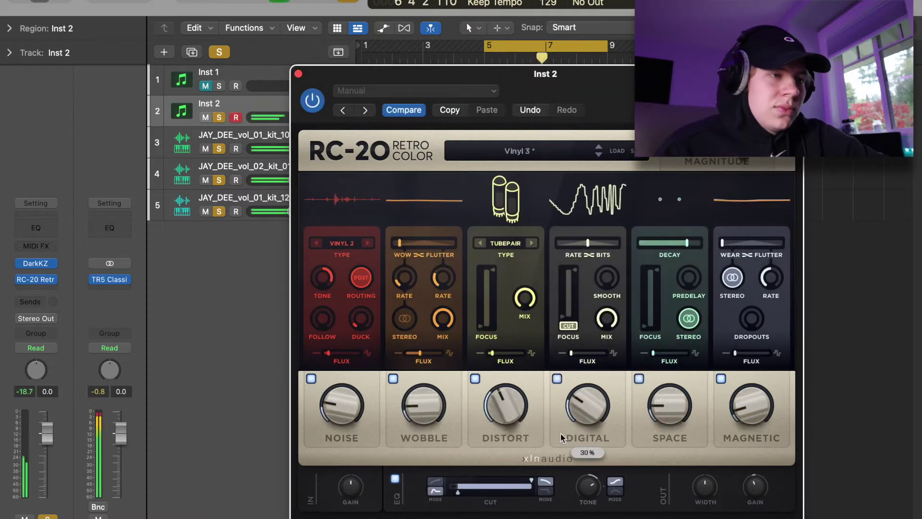
{"action": "left_click", "coordinate": [298, 74]}
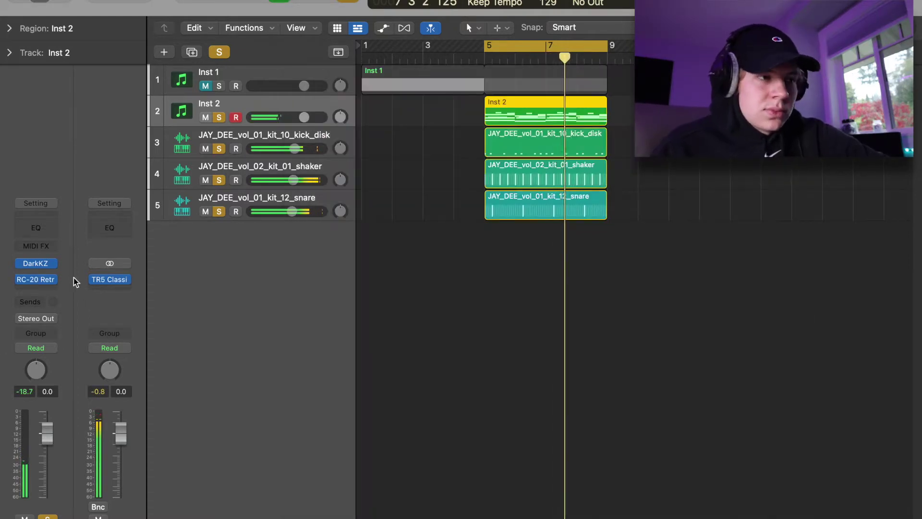
Step: Add an instrument track using Velvet's 05 SC73 Chorus preset and copy the Inst 2 region onto it
{"action": "mouse_move", "coordinate": [54, 267]}
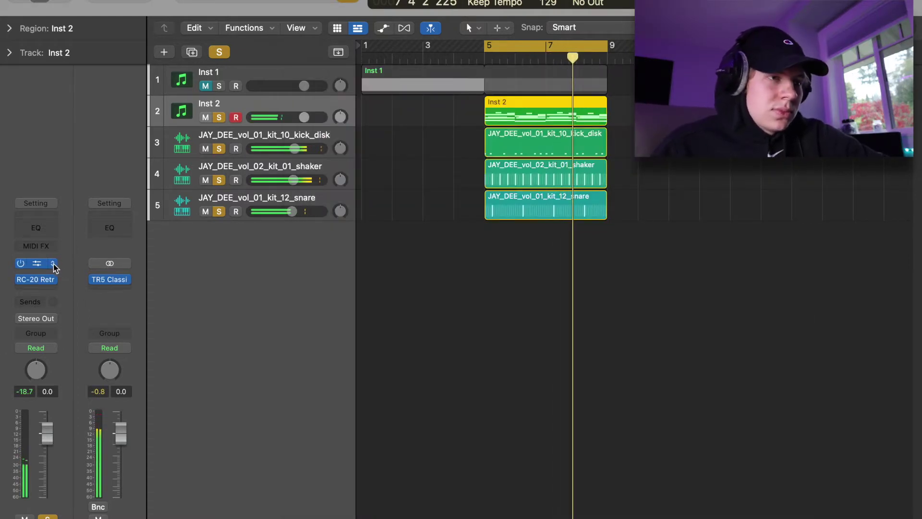
{"action": "left_click", "coordinate": [170, 52]}
{"action": "left_click", "coordinate": [642, 390]}
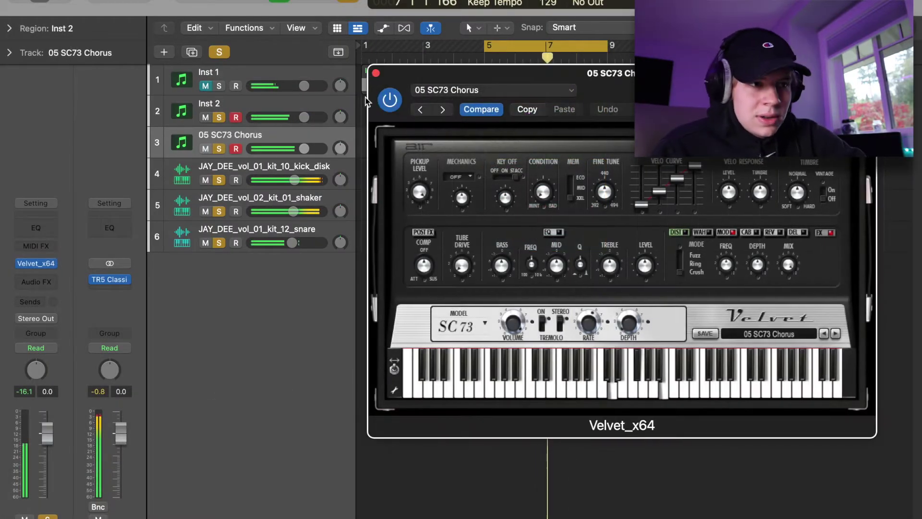
{"action": "left_click", "coordinate": [376, 74]}
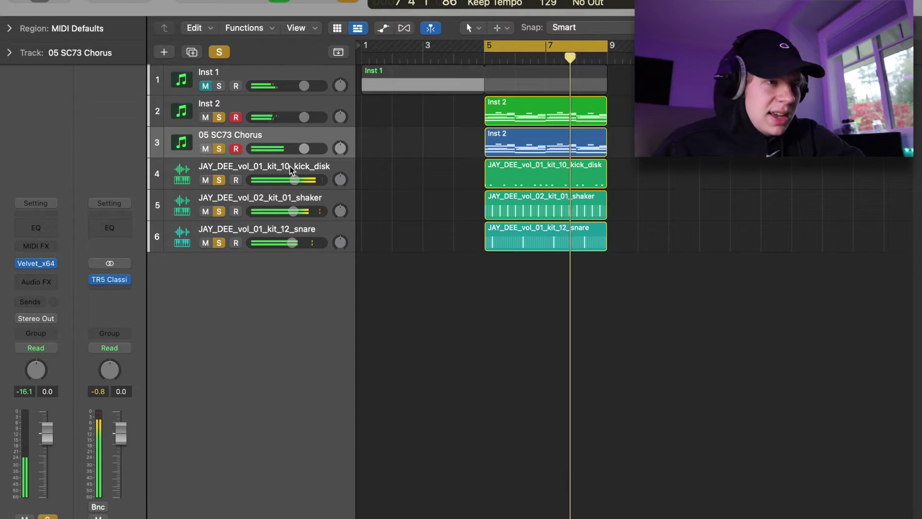
Step: Randomize the velocities of the 05 SC73 Chorus region's notes between 40 and 113 and transpose them up an octave
{"action": "double_click", "coordinate": [521, 139]}
{"action": "left_click", "coordinate": [217, 115]}
{"action": "mouse_move", "coordinate": [231, 265]}
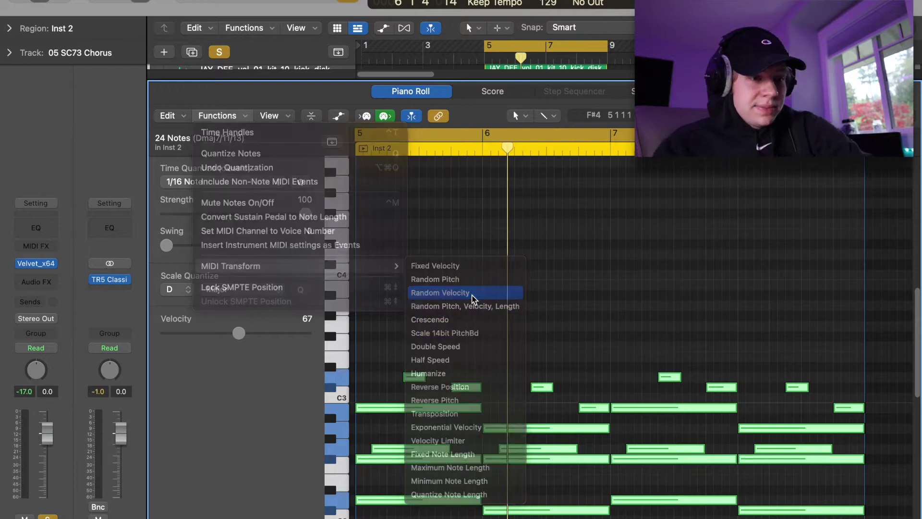
{"action": "left_click", "coordinate": [471, 297]}
{"action": "left_click_drag", "start_coordinate": [468, 212], "coordinate": [469, 220]}
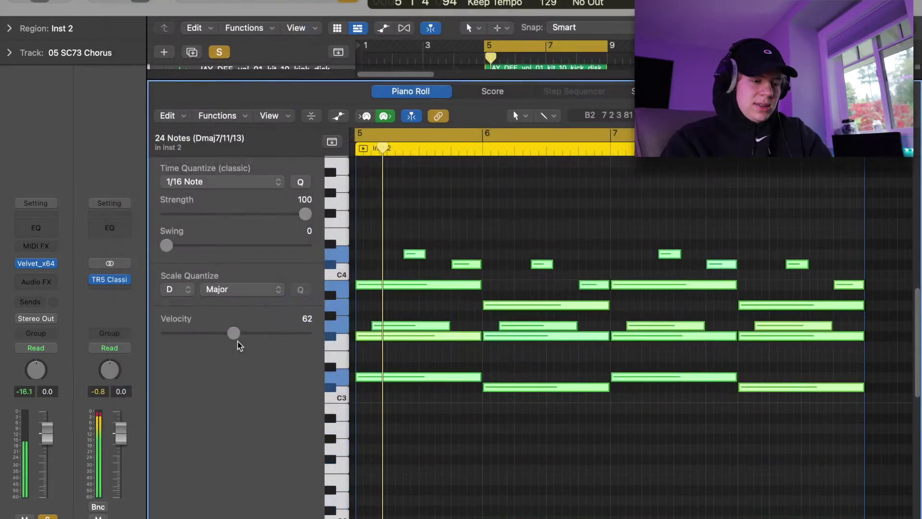
{"action": "key", "text": "alt+shift+Up"}
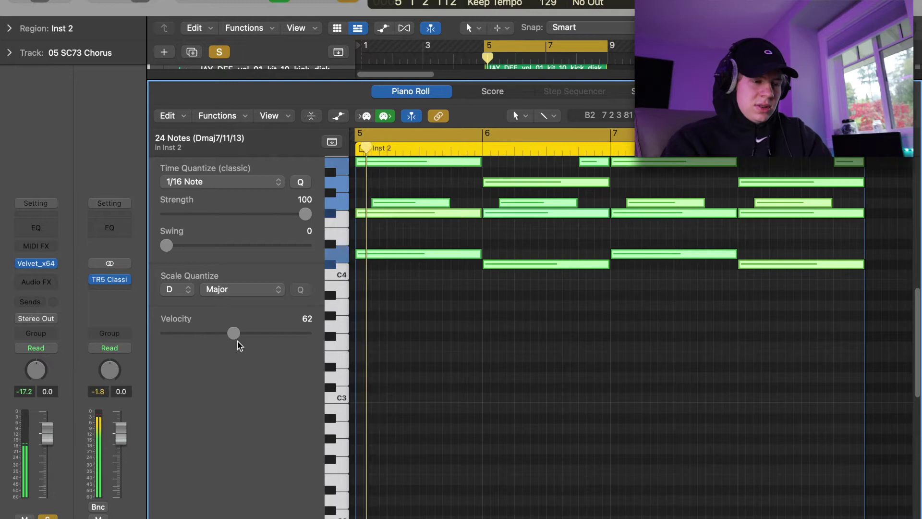
{"action": "key", "text": "e"}
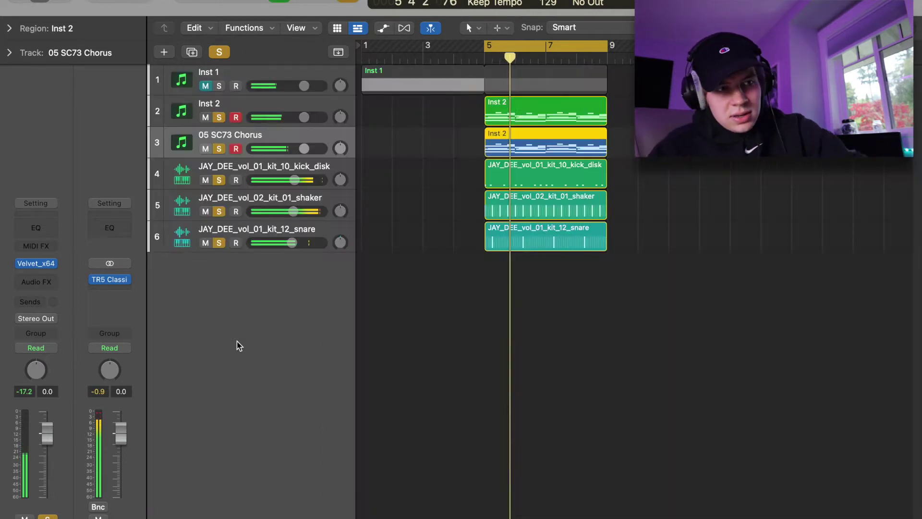
Step: Add another software instrument track below the 05 SC73 Chorus track
{"action": "left_click", "coordinate": [155, 55]}
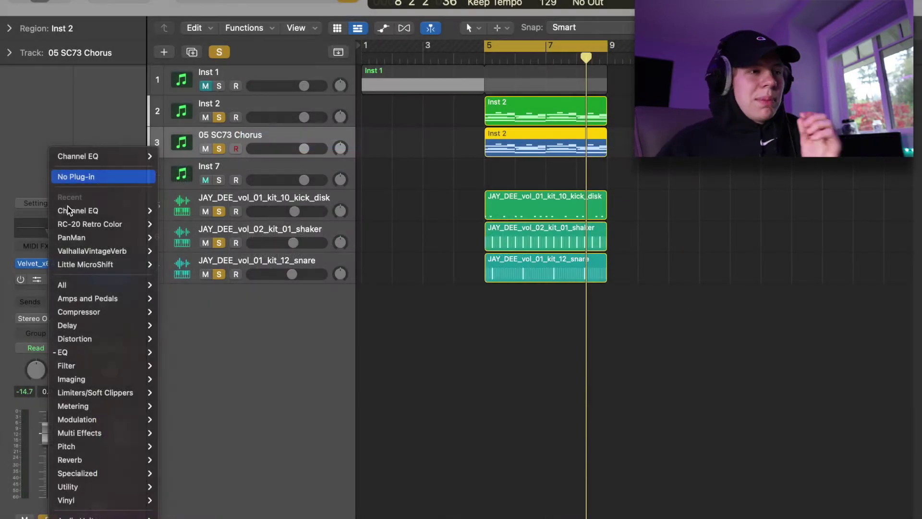
{"action": "left_click", "coordinate": [76, 177]}
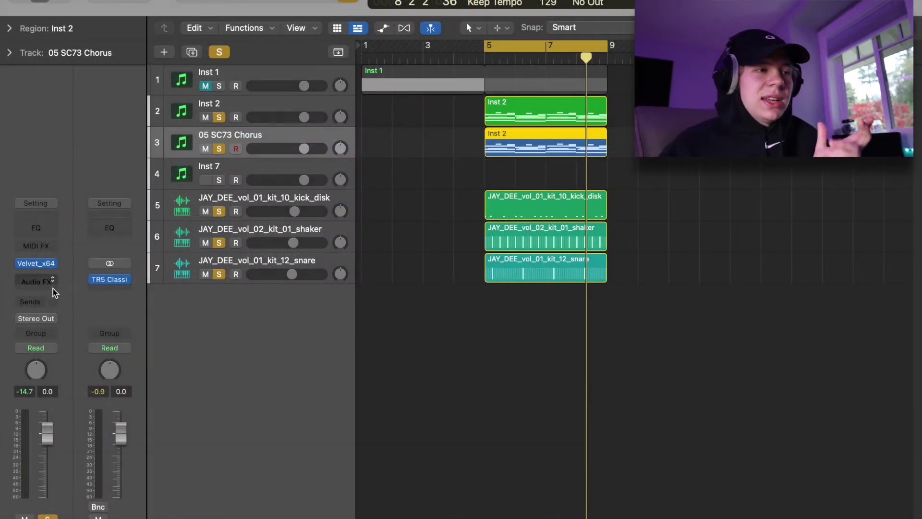
Step: Insert the Cymatics Origin effect on the 05 SC73 Chorus track and close its window
{"action": "left_click", "coordinate": [48, 286]}
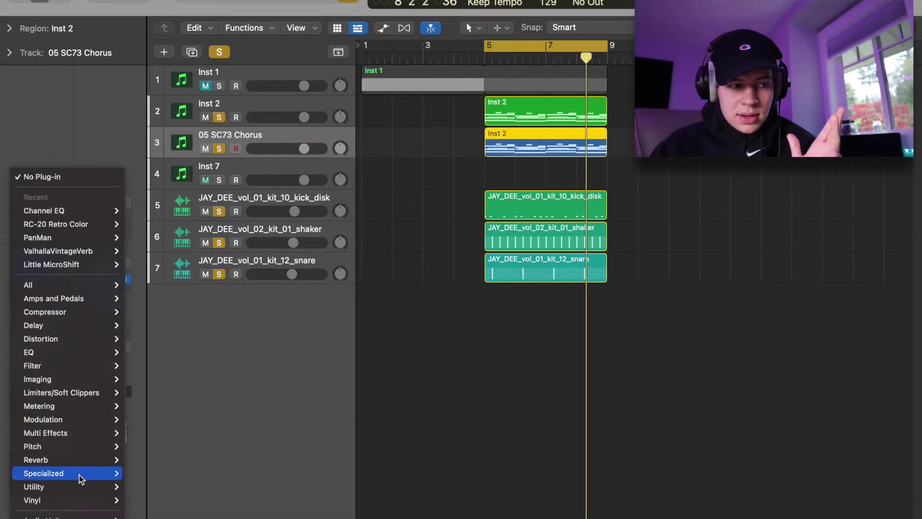
{"action": "mouse_move", "coordinate": [67, 517]}
{"action": "mouse_move", "coordinate": [172, 213]}
{"action": "mouse_move", "coordinate": [283, 214]}
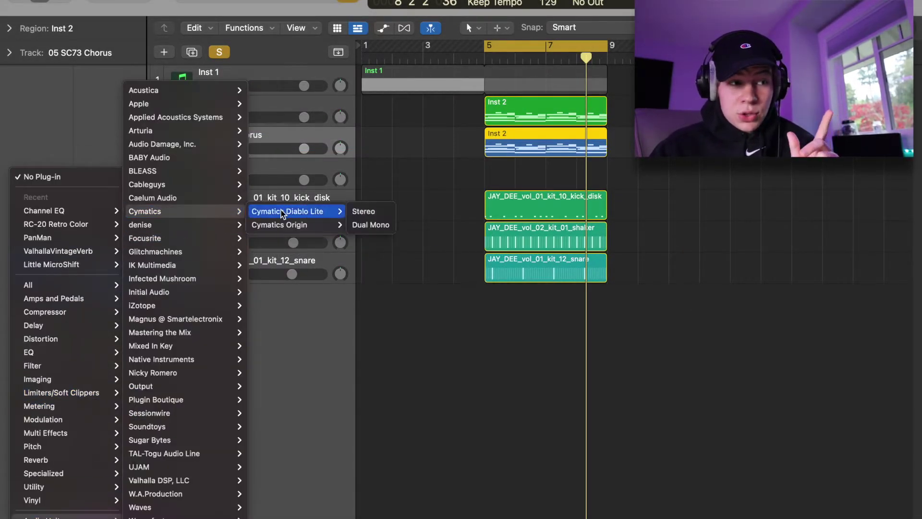
{"action": "left_click", "coordinate": [355, 225]}
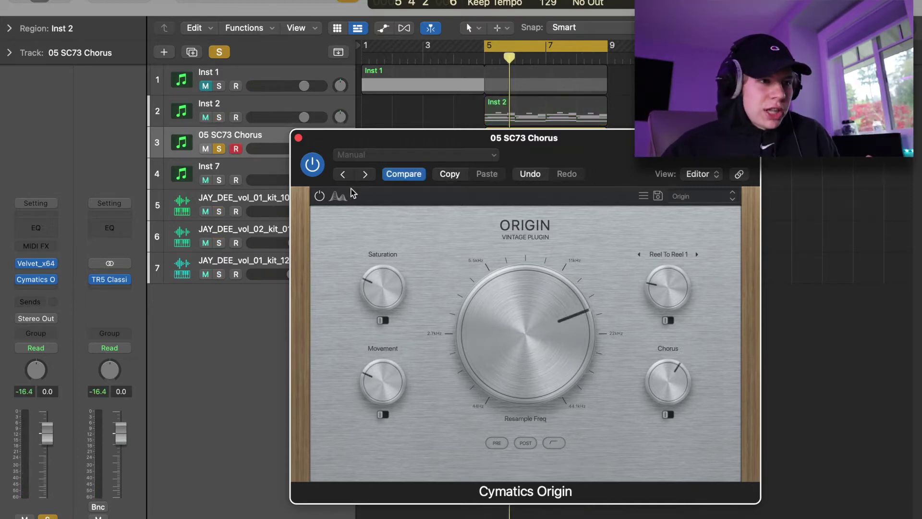
{"action": "left_click", "coordinate": [298, 139]}
Step: Solo Inst 2 with 05 SC73 Chorus during playback and lower both tracks' volumes, the chorus track to about -6.2 dB
{"action": "left_click", "coordinate": [218, 118]}
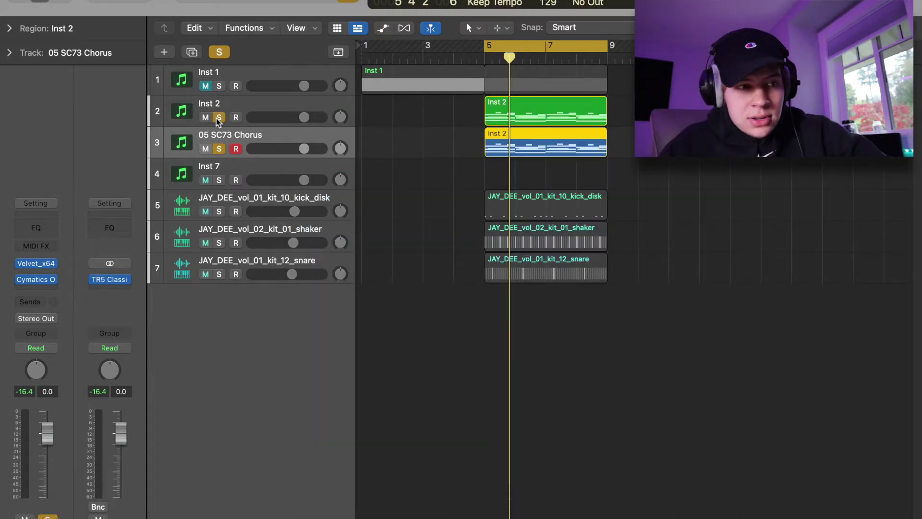
{"action": "key", "text": "space"}
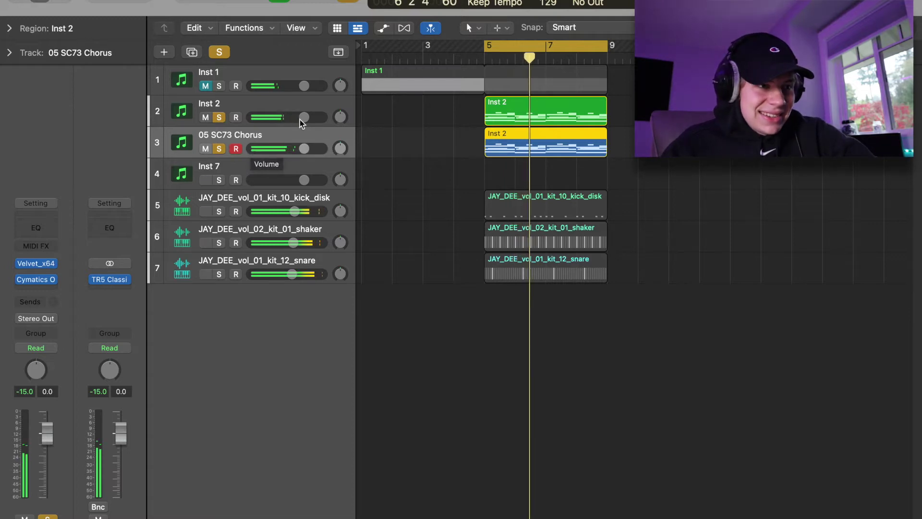
{"action": "left_click_drag", "start_coordinate": [303, 117], "coordinate": [285, 118]}
{"action": "left_click_drag", "start_coordinate": [305, 148], "coordinate": [285, 149]}
Step: Solo the kick, shaker and snare tracks together with the already soloed chord tracks
{"action": "left_click", "coordinate": [220, 212]}
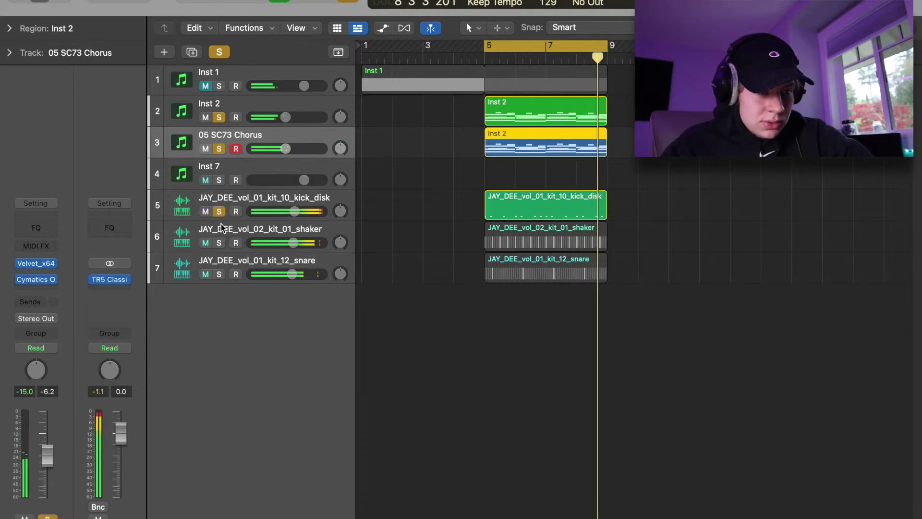
{"action": "left_click", "coordinate": [222, 244]}
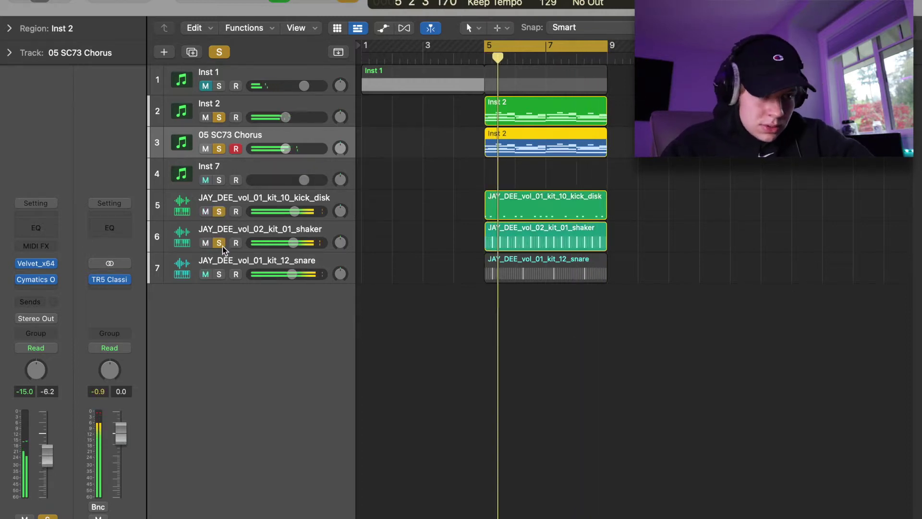
{"action": "left_click", "coordinate": [219, 274]}
Step: Convert the shaker track's pattern region to a MIDI region
{"action": "left_click", "coordinate": [495, 242]}
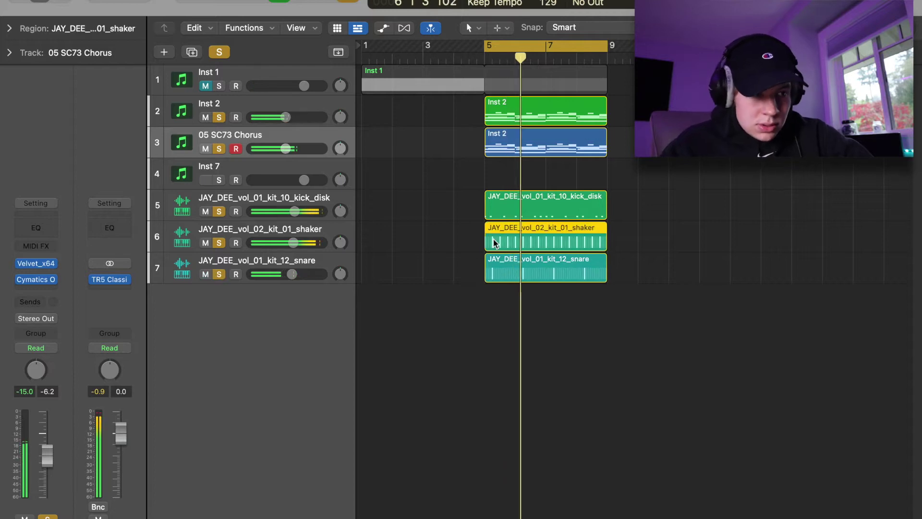
{"action": "double_click", "coordinate": [495, 242]}
{"action": "key", "text": "e"}
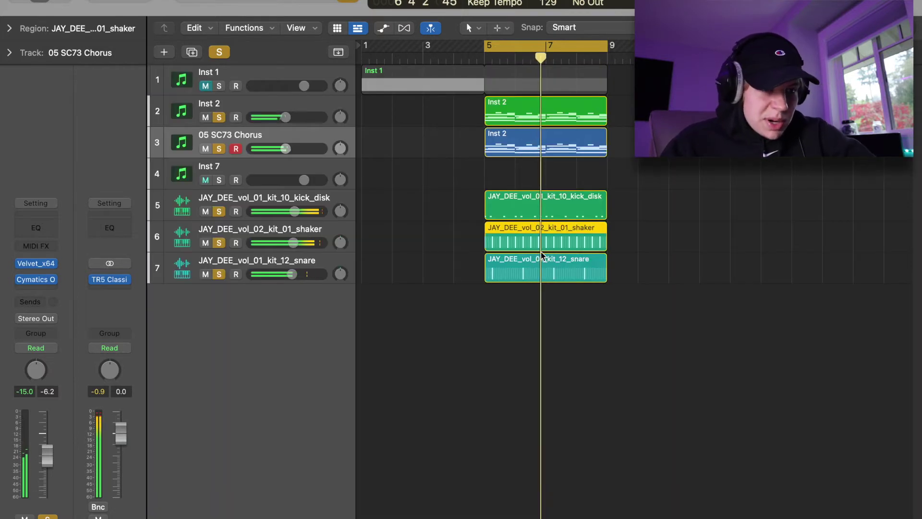
{"action": "right_click", "coordinate": [521, 231]}
{"action": "left_click", "coordinate": [563, 243]}
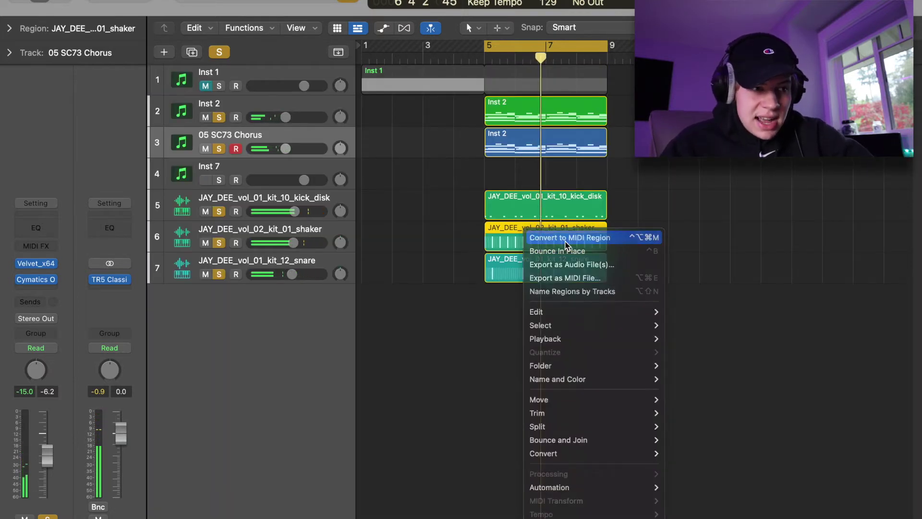
Step: Randomize the velocities of all notes in the shaker region and play it back
{"action": "double_click", "coordinate": [509, 232]}
{"action": "key", "text": "super+a"}
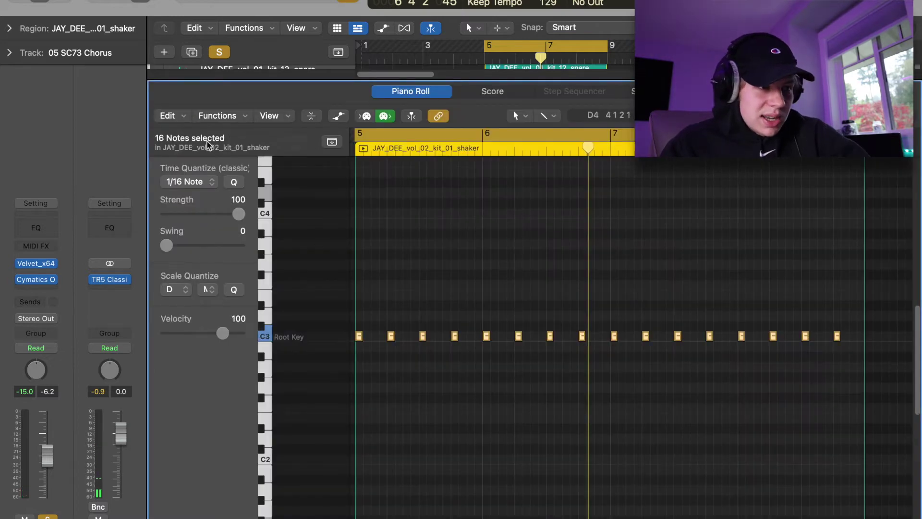
{"action": "left_click", "coordinate": [217, 116]}
{"action": "mouse_move", "coordinate": [384, 265]}
{"action": "left_click", "coordinate": [442, 293]}
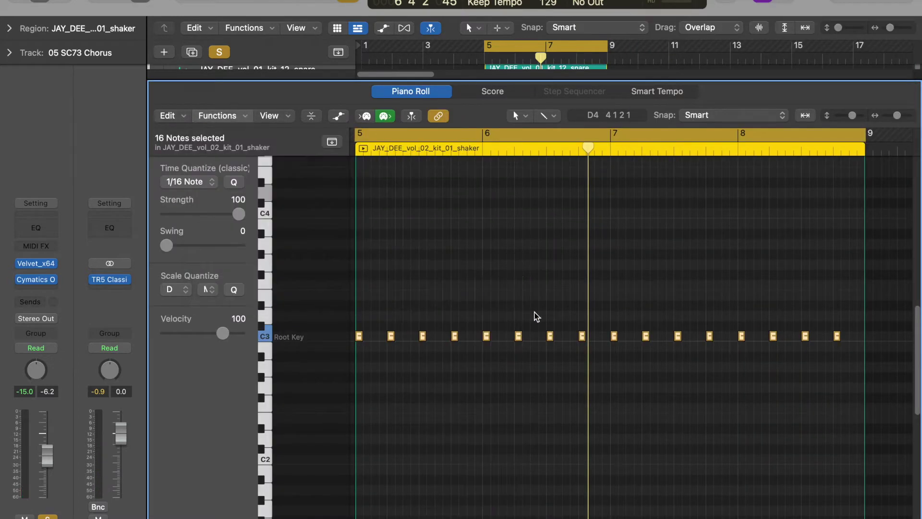
{"action": "left_click", "coordinate": [119, 4]}
Step: Add short extra C3 hits just before beats 2 and 4 of bar 5 in the shaker region
{"action": "left_click", "coordinate": [384, 334], "text": "super"}
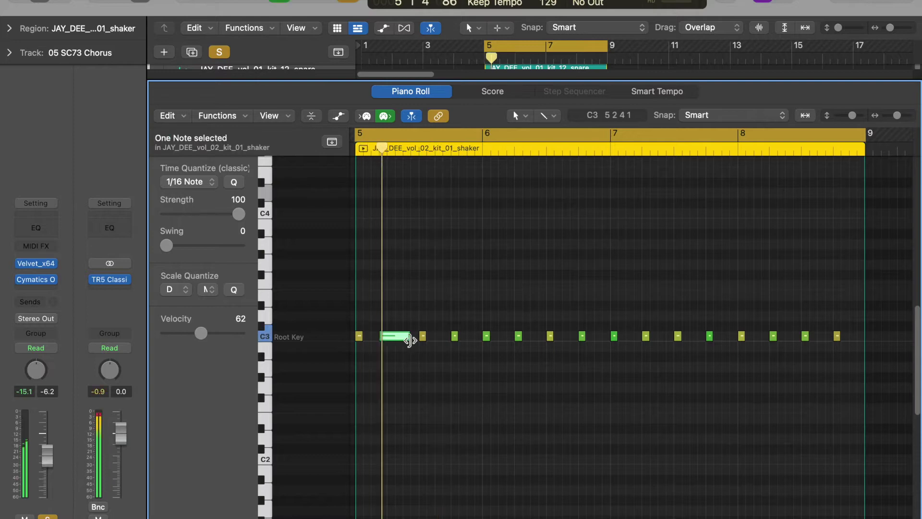
{"action": "left_click_drag", "start_coordinate": [409, 339], "coordinate": [387, 341]}
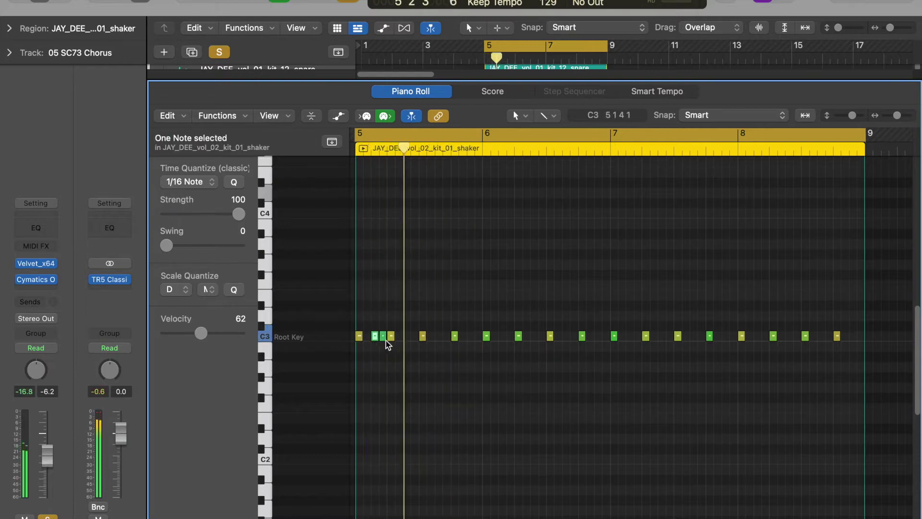
{"action": "left_click", "coordinate": [445, 337], "text": "super"}
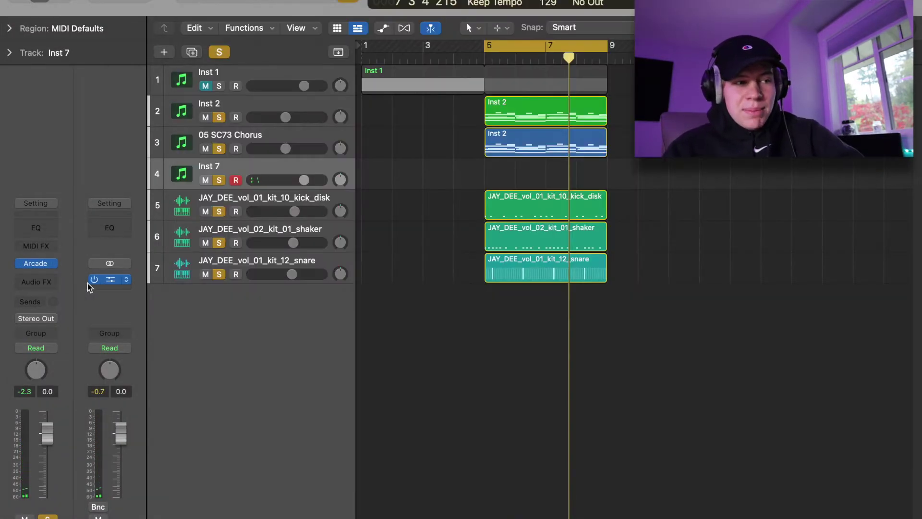
Step: Insert a Channel EQ on the Stereo Out channel
{"action": "left_click", "coordinate": [98, 227]}
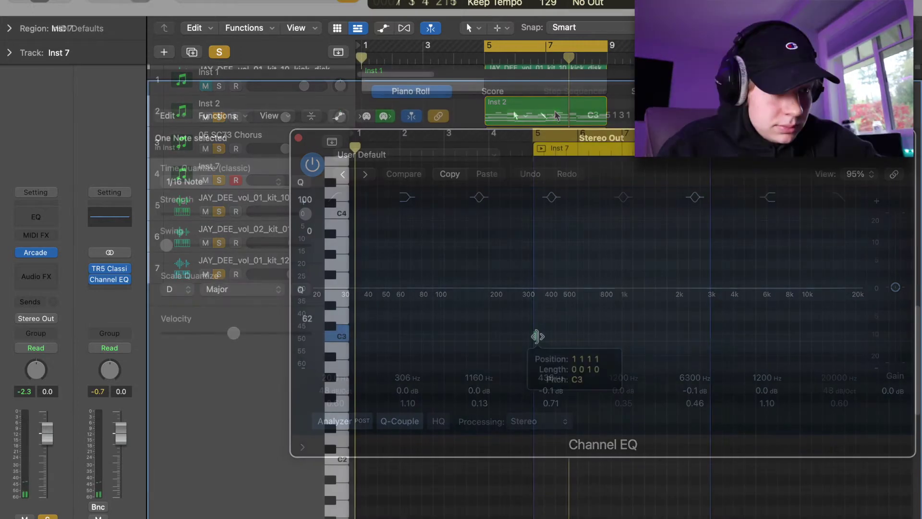
Step: Draw a four-bar sustained chord of B2, G2 and D2 starting at bar 5 in the Inst 7 region and close the editor
{"action": "left_click_drag", "start_coordinate": [537, 336], "coordinate": [622, 344]}
{"action": "key", "text": "space"}
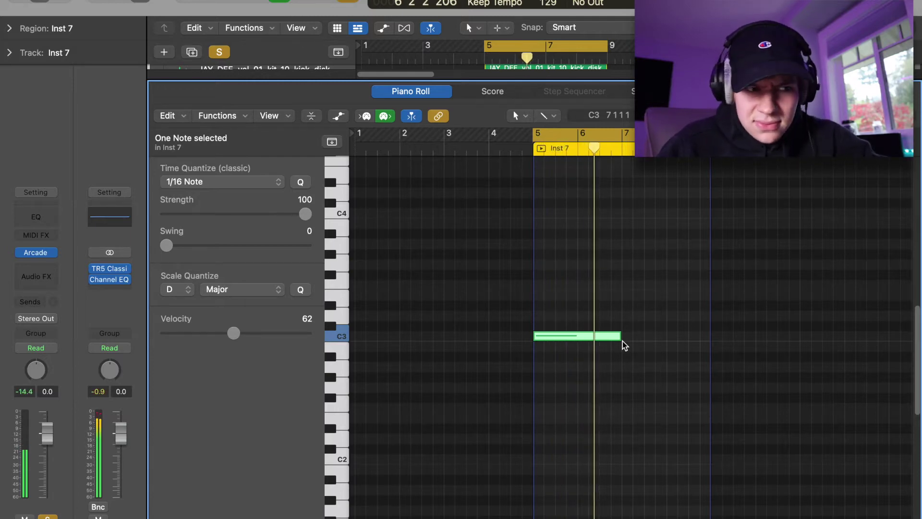
{"action": "left_click_drag", "start_coordinate": [587, 345], "coordinate": [582, 351]}
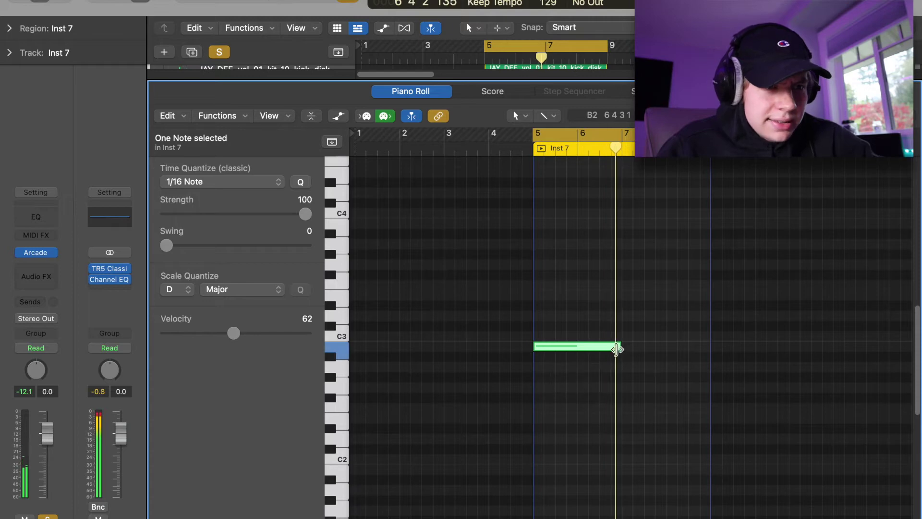
{"action": "left_click_drag", "start_coordinate": [619, 347], "coordinate": [712, 363]}
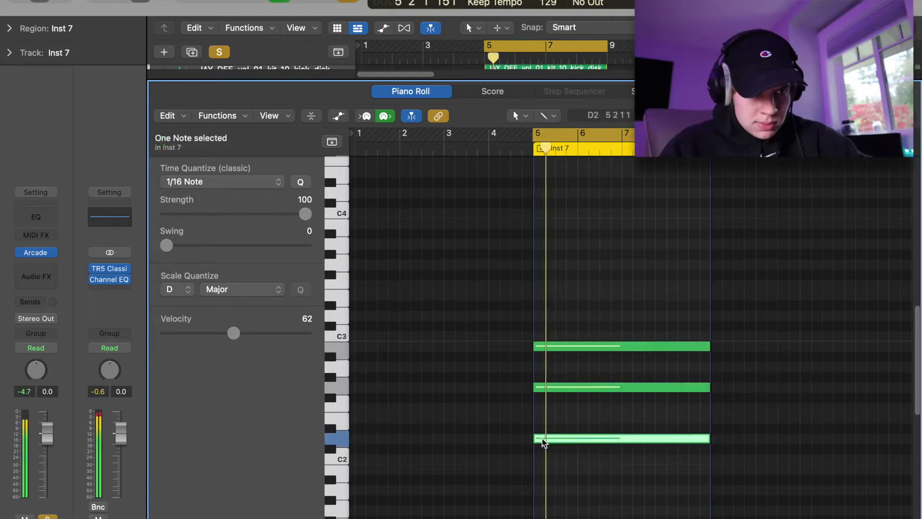
{"action": "left_click", "coordinate": [545, 439]}
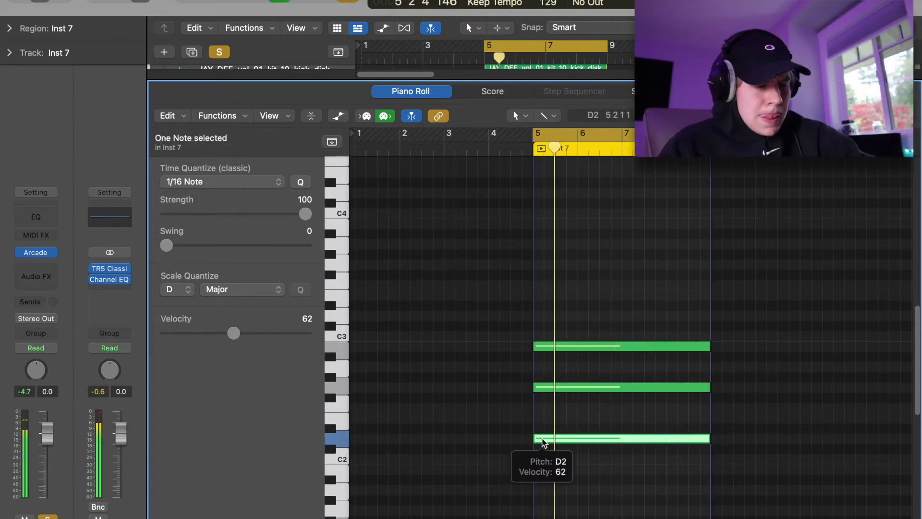
{"action": "key", "text": "e"}
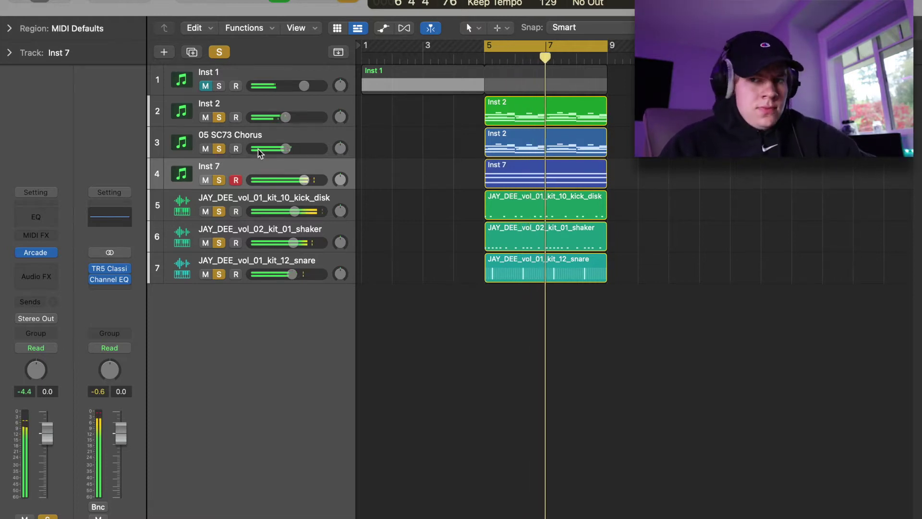
Step: Add a Channel EQ to Inst 7 with 48 dB/Oct cuts below 73.5 Hz and above 1160 Hz, and remove its Cymatics Origin effect
{"action": "left_click", "coordinate": [247, 138]}
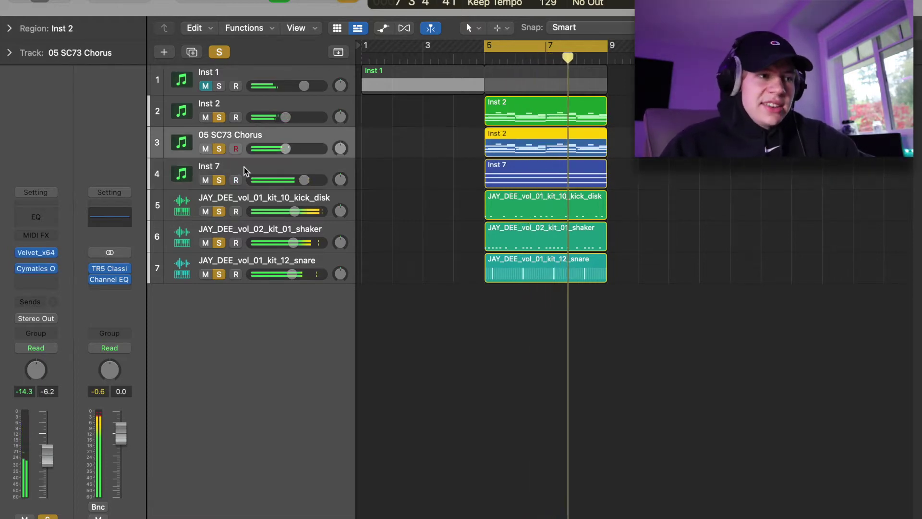
{"action": "left_click", "coordinate": [244, 169]}
{"action": "left_click", "coordinate": [42, 220]}
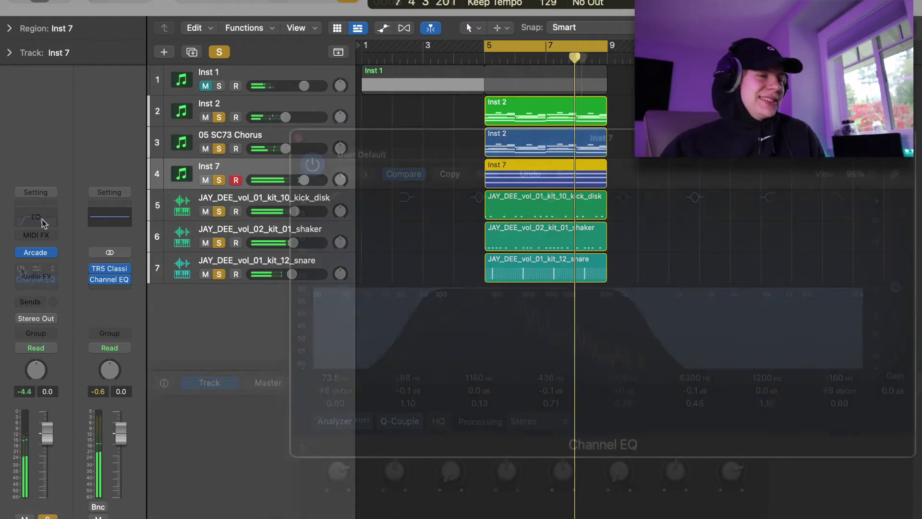
{"action": "left_click", "coordinate": [45, 279]}
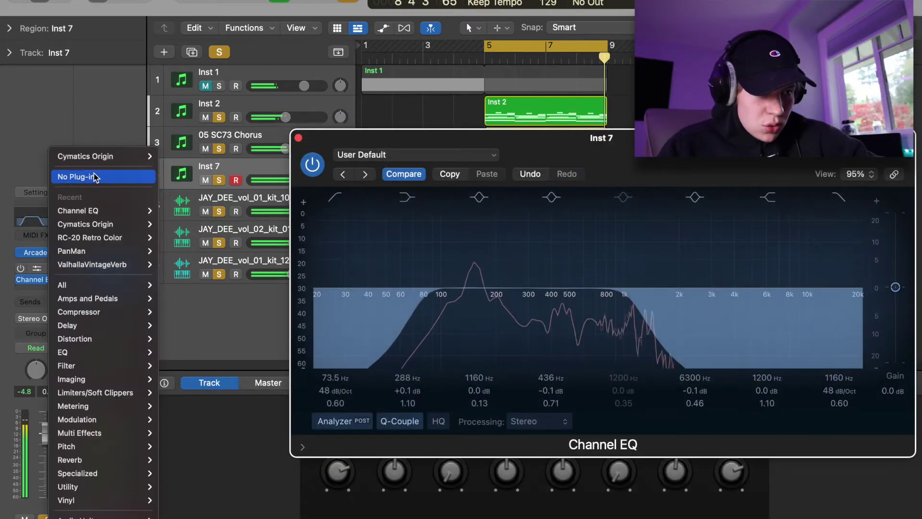
{"action": "left_click", "coordinate": [93, 176]}
{"action": "left_click", "coordinate": [297, 139]}
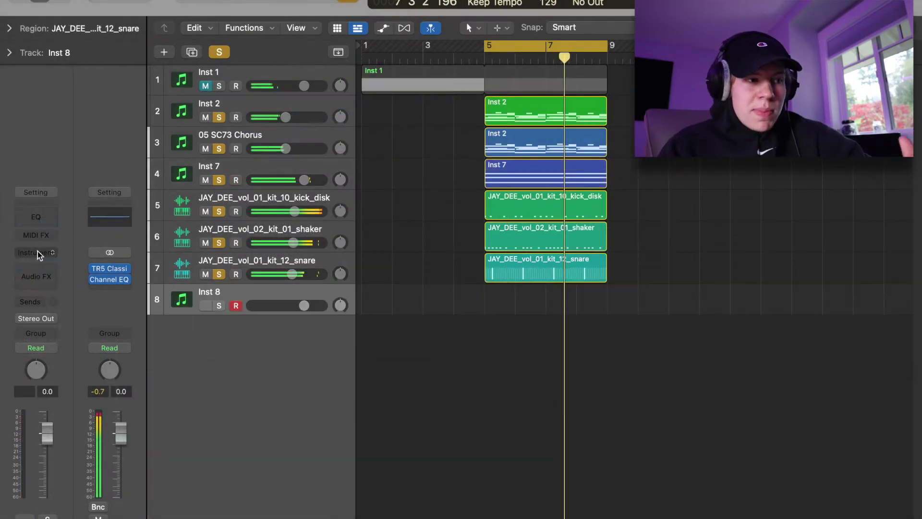
Step: Load Arcade on Inst 8 with the Smooth Moves kit from Taped, raise its Chorus and Wash sliders, and close the instrument
{"action": "left_click", "coordinate": [38, 252]}
{"action": "left_click", "coordinate": [177, 294]}
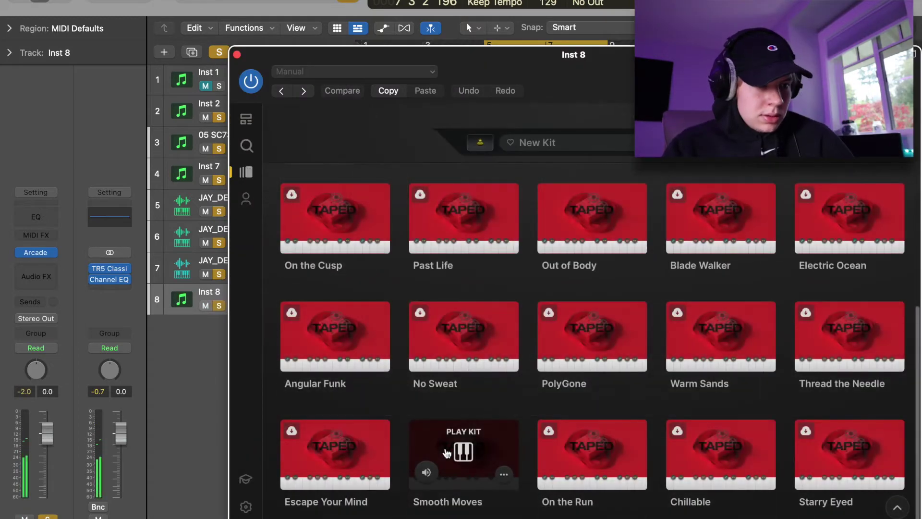
{"action": "left_click", "coordinate": [462, 450]}
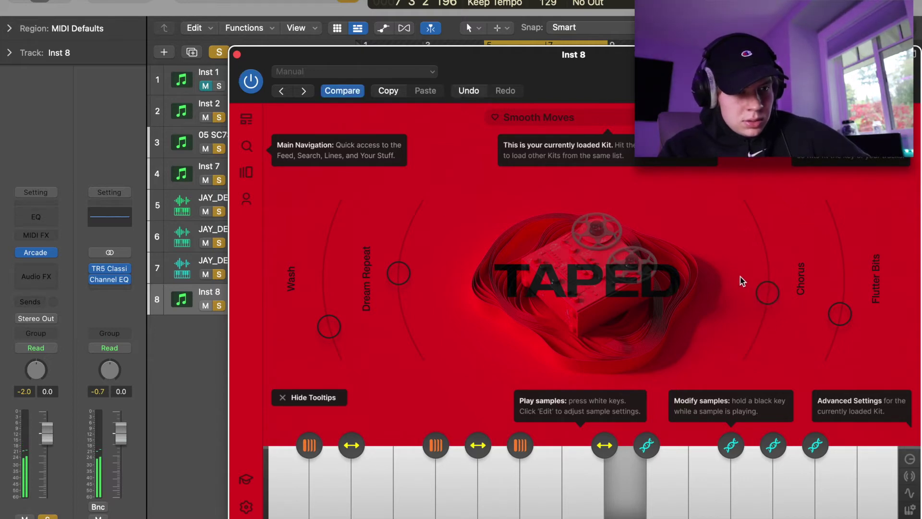
{"action": "left_click_drag", "start_coordinate": [736, 234], "coordinate": [740, 260]}
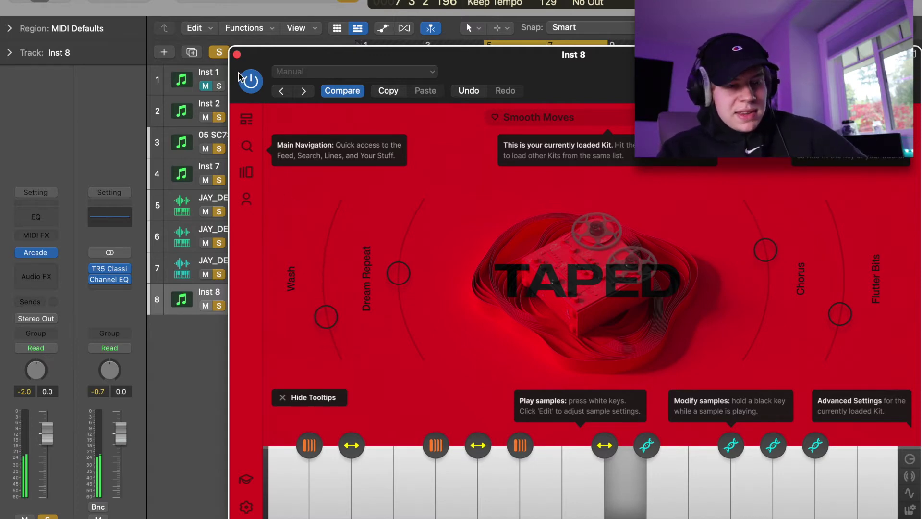
{"action": "left_click", "coordinate": [237, 55]}
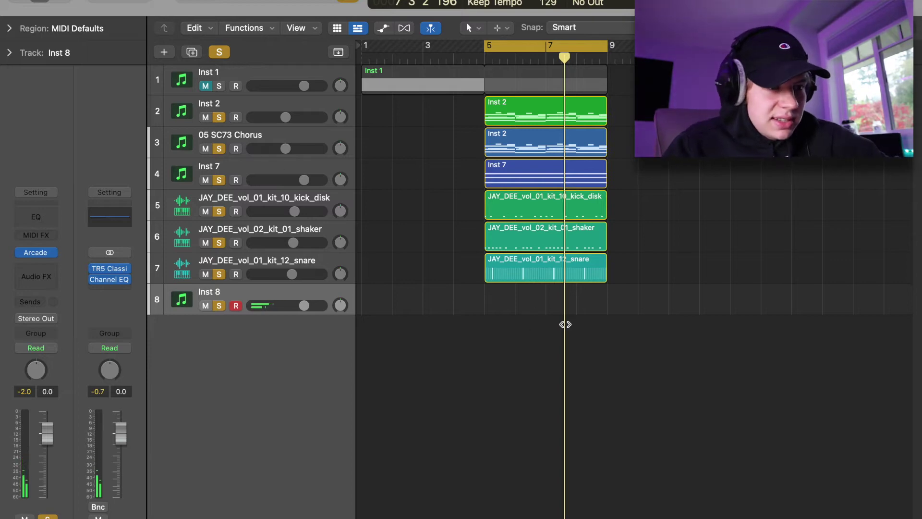
Step: Create a four-bar MIDI region on Inst 8 from bar 5 with one sustained E2 note, discarding a trial copy at A2
{"action": "right_click", "coordinate": [482, 302]}
{"action": "left_click", "coordinate": [500, 308]}
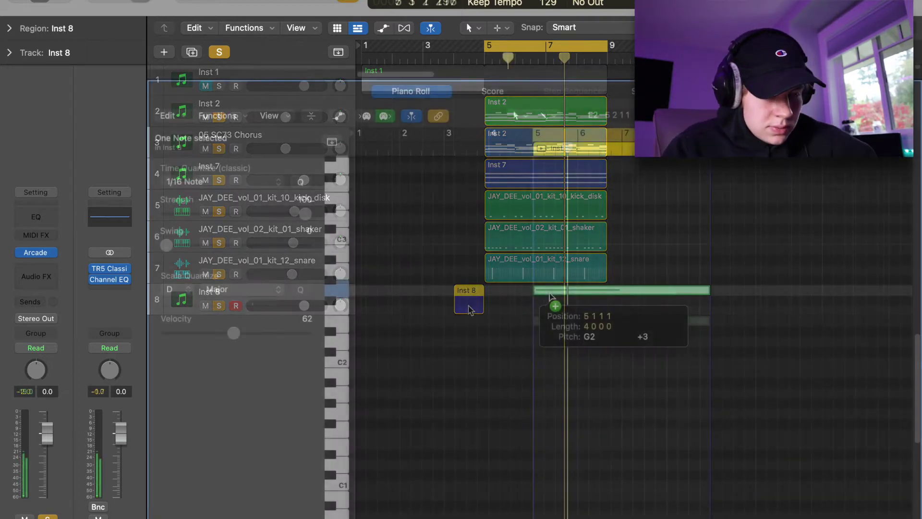
{"action": "key", "text": "space"}
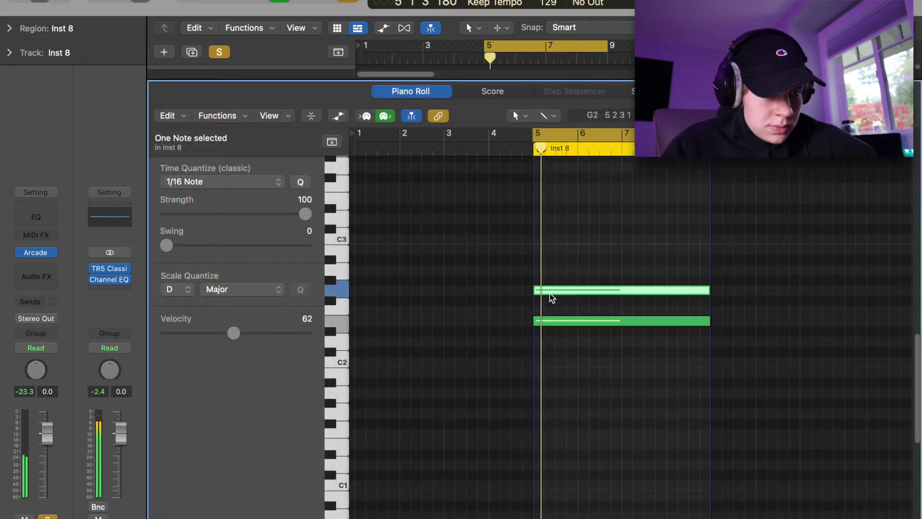
{"action": "left_click_drag", "start_coordinate": [551, 298], "coordinate": [552, 277]}
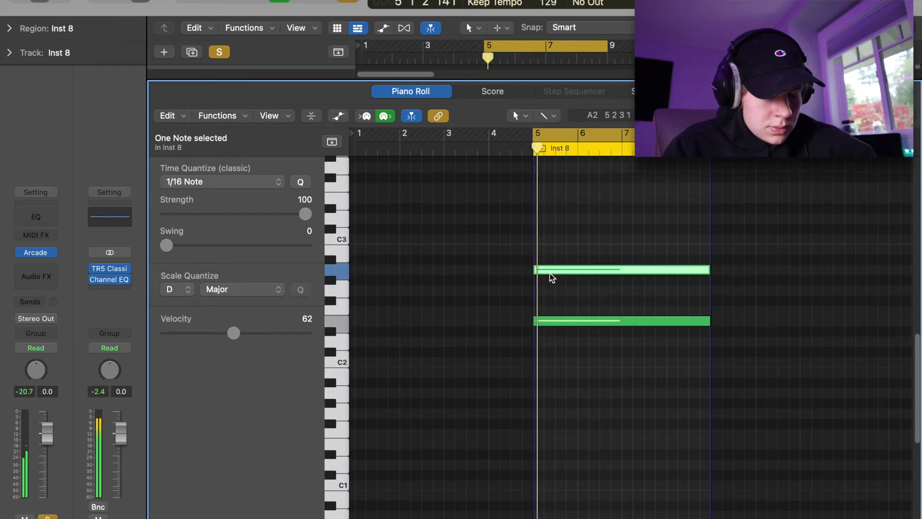
{"action": "key", "text": "Delete"}
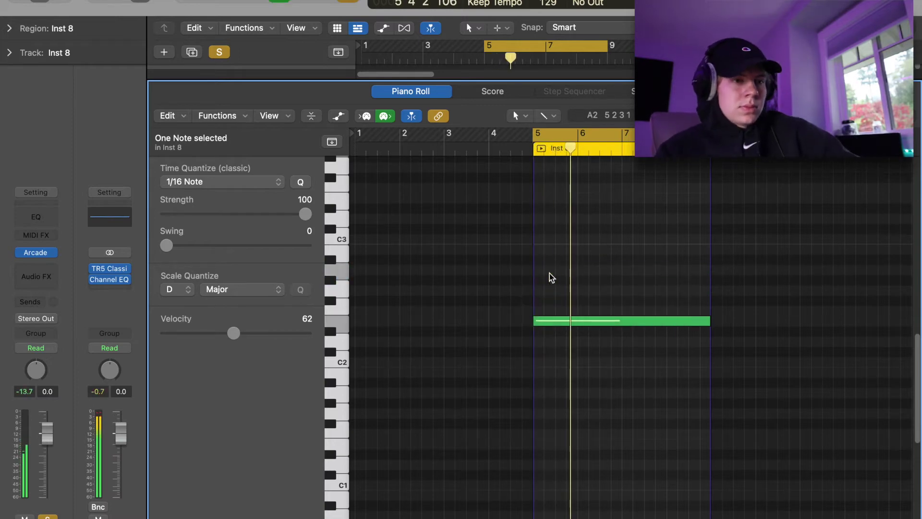
{"action": "key", "text": "p"}
{"action": "left_click", "coordinate": [652, 473]}
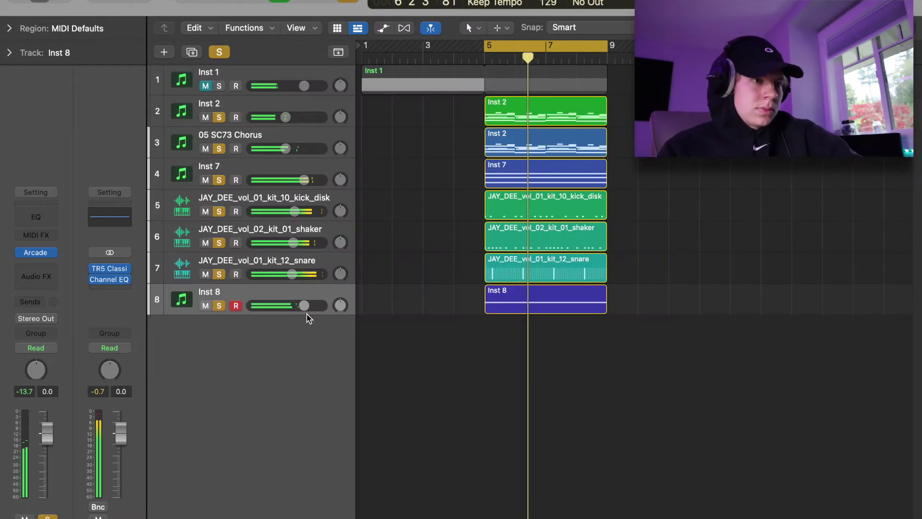
Step: Clear all track solos and play back Inst 2 soloed on its own
{"action": "left_click", "coordinate": [282, 299]}
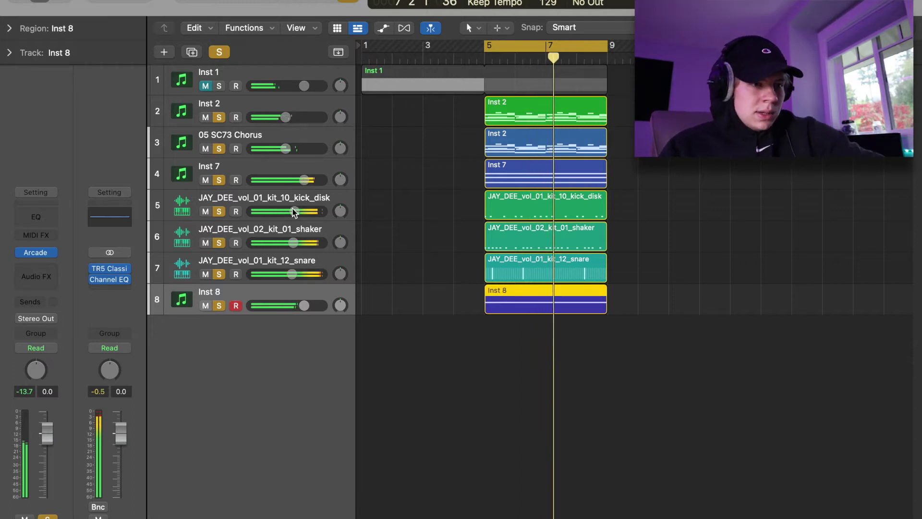
{"action": "left_click", "coordinate": [249, 177]}
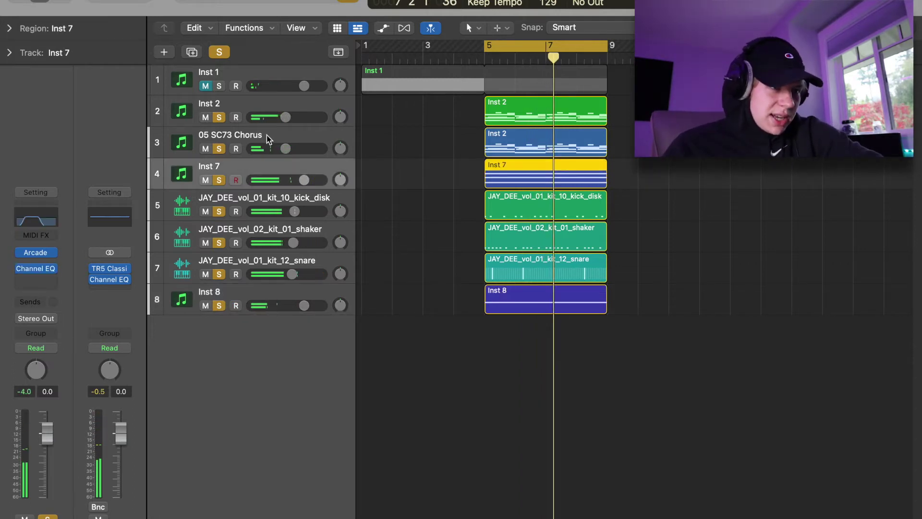
{"action": "left_click", "coordinate": [255, 143]}
{"action": "left_click", "coordinate": [220, 54]}
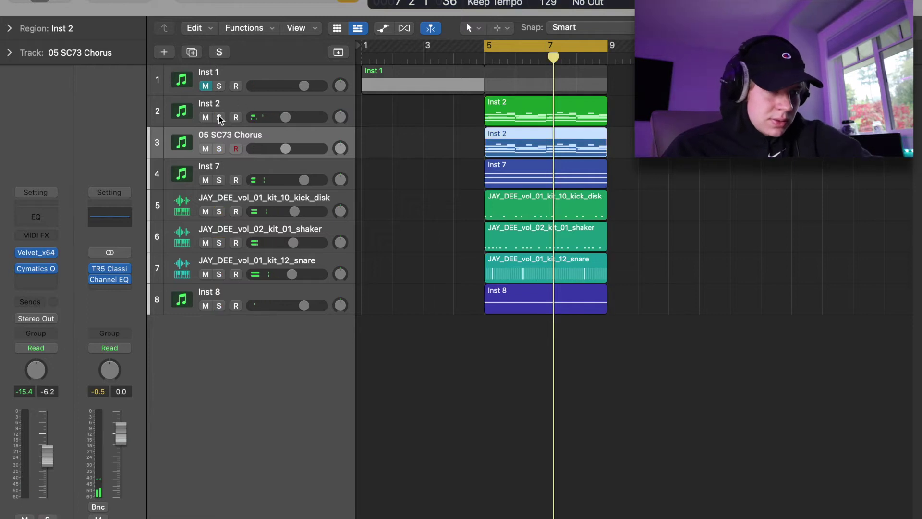
{"action": "left_click", "coordinate": [219, 117]}
{"action": "key", "text": "space"}
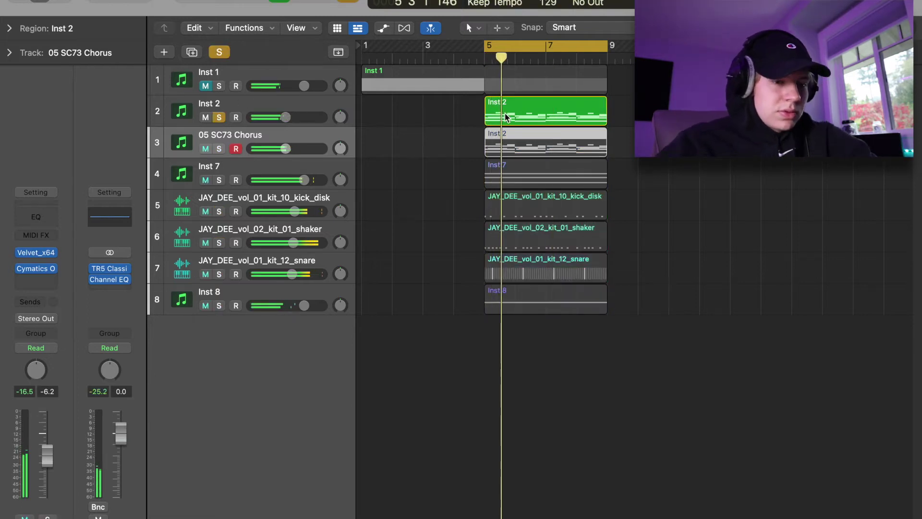
{"action": "key", "text": "space"}
Step: Assign Scissors as the secondary tool and split the Inst 2 region on its own track into four one-bar regions
{"action": "key", "text": "space"}
{"action": "key", "text": "super+Right"}
{"action": "key", "text": "super+Right"}
{"action": "key", "text": "super+Right"}
{"action": "key", "text": "super+Right"}
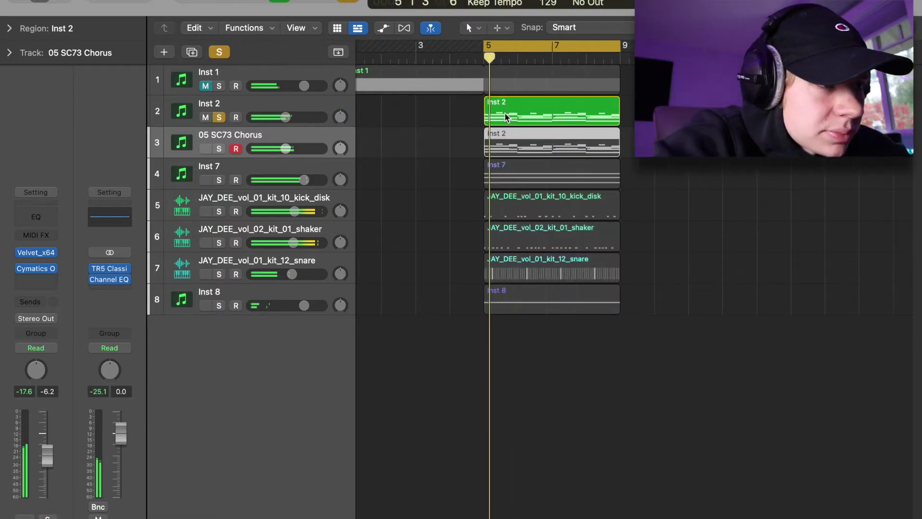
{"action": "key", "text": "space"}
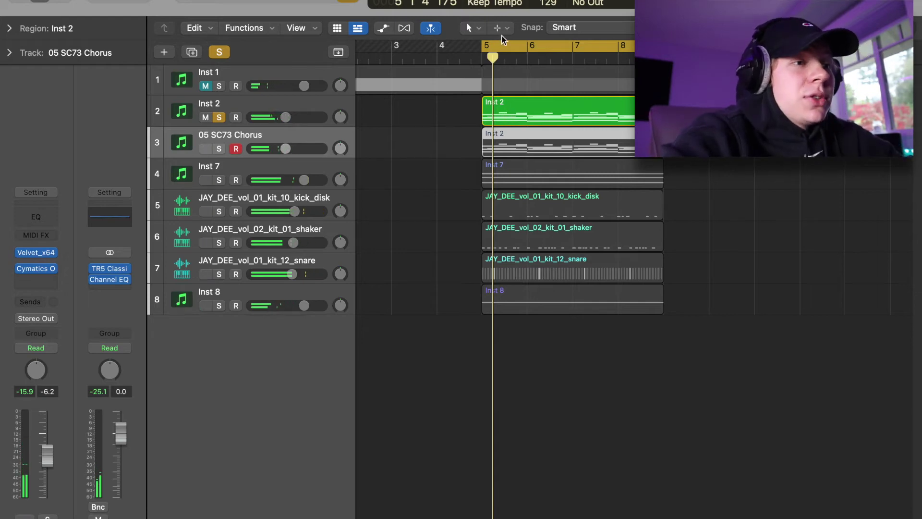
{"action": "left_click", "coordinate": [498, 32]}
{"action": "left_click", "coordinate": [541, 101]}
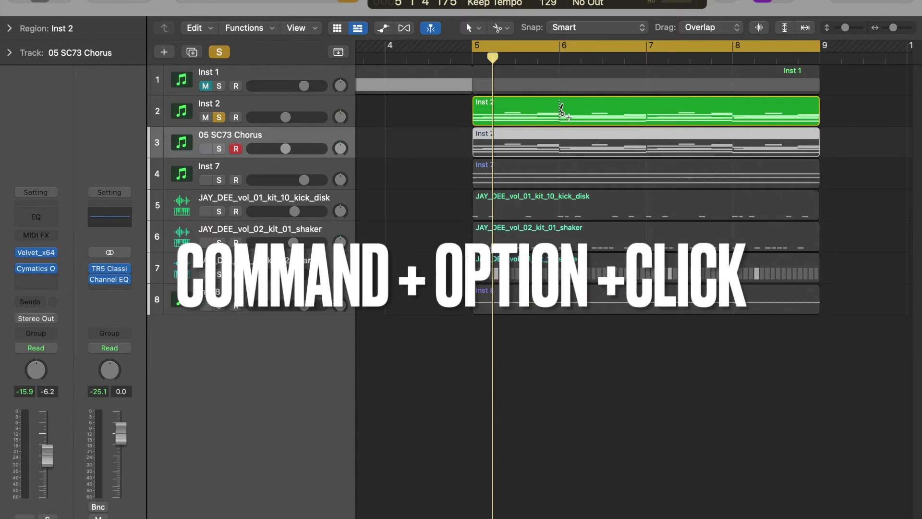
{"action": "left_click", "coordinate": [562, 111], "text": "alt+super"}
{"action": "key", "text": "super+Left"}
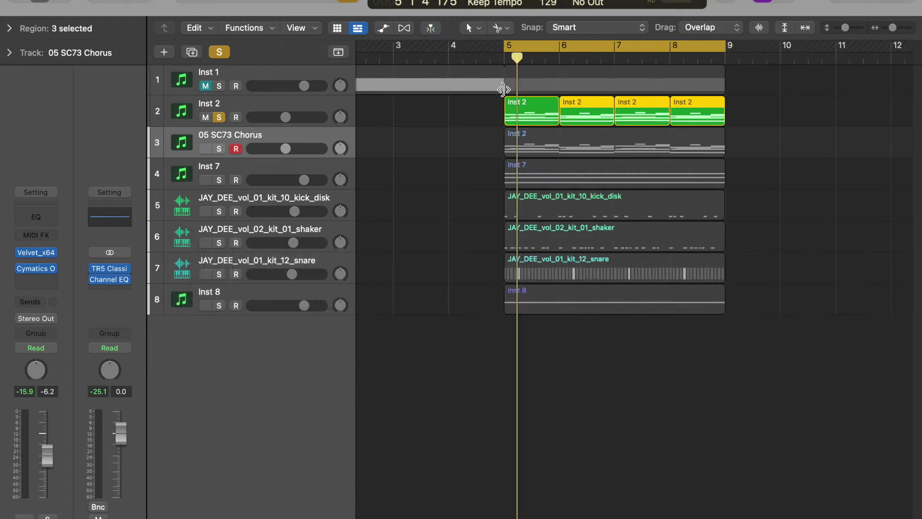
Step: Rearrange the order of the four one-bar Inst 2 regions and join them into a single region
{"action": "left_click", "coordinate": [786, 136]}
{"action": "key", "text": "space"}
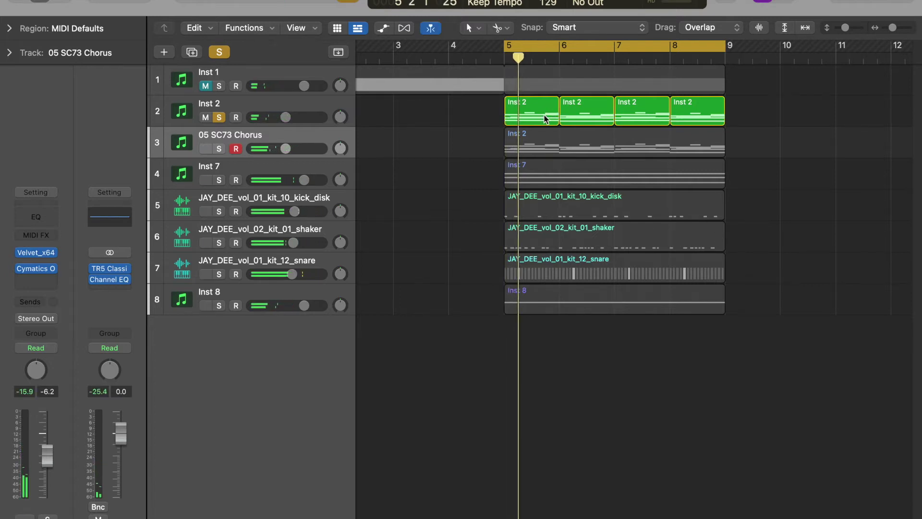
{"action": "left_click_drag", "start_coordinate": [546, 118], "coordinate": [586, 120]}
{"action": "left_click_drag", "start_coordinate": [735, 119], "coordinate": [811, 121]}
{"action": "left_click_drag", "start_coordinate": [632, 120], "coordinate": [536, 117]}
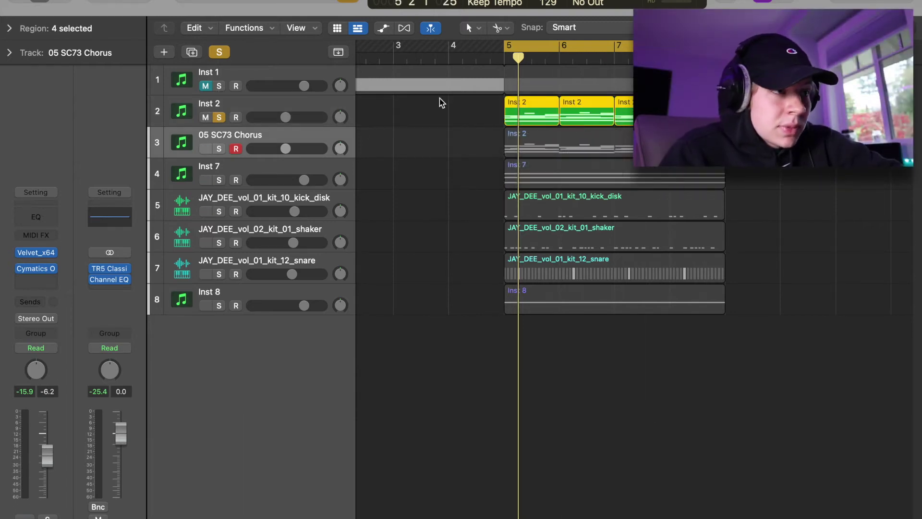
{"action": "left_click", "coordinate": [249, 106]}
{"action": "key", "text": "super+j"}
Step: Bounce the joined Inst 2 region in place to a new track named Reversed strings
{"action": "right_click", "coordinate": [572, 112]}
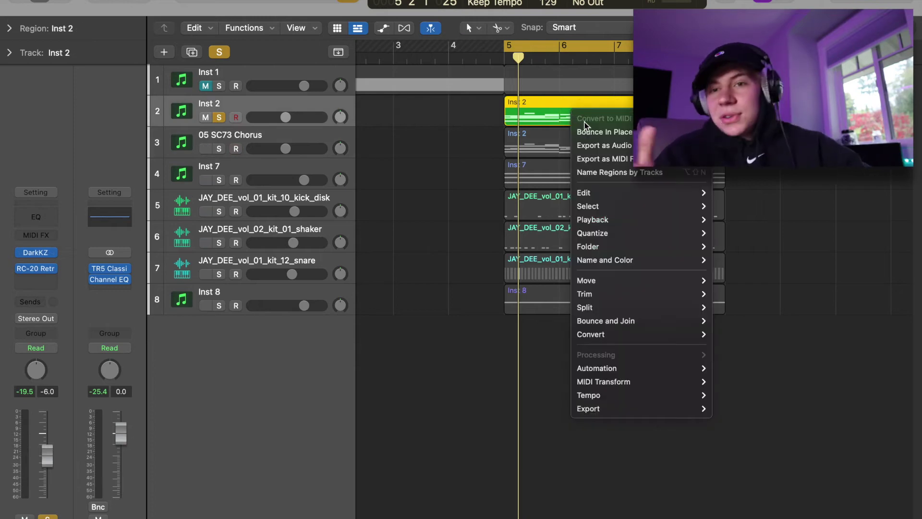
{"action": "left_click", "coordinate": [587, 132]}
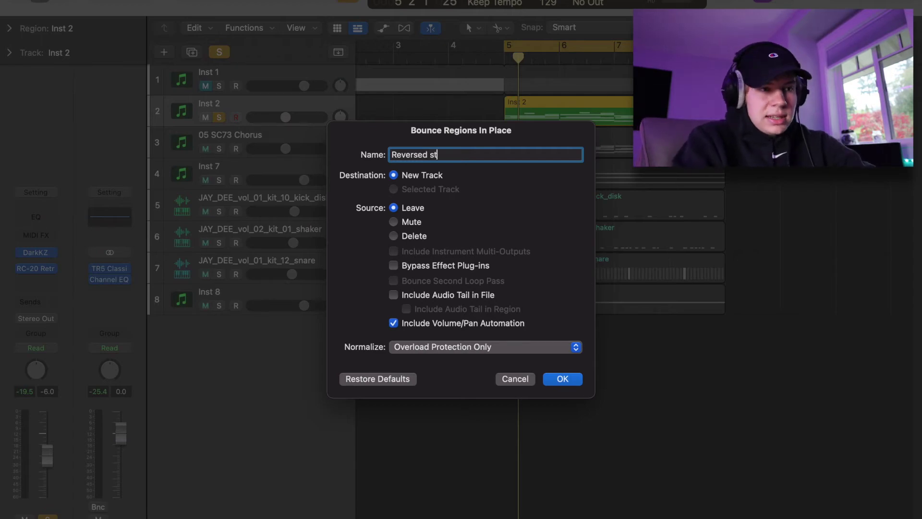
{"action": "type", "text": "Reversed strings"}
{"action": "key", "text": "Return"}
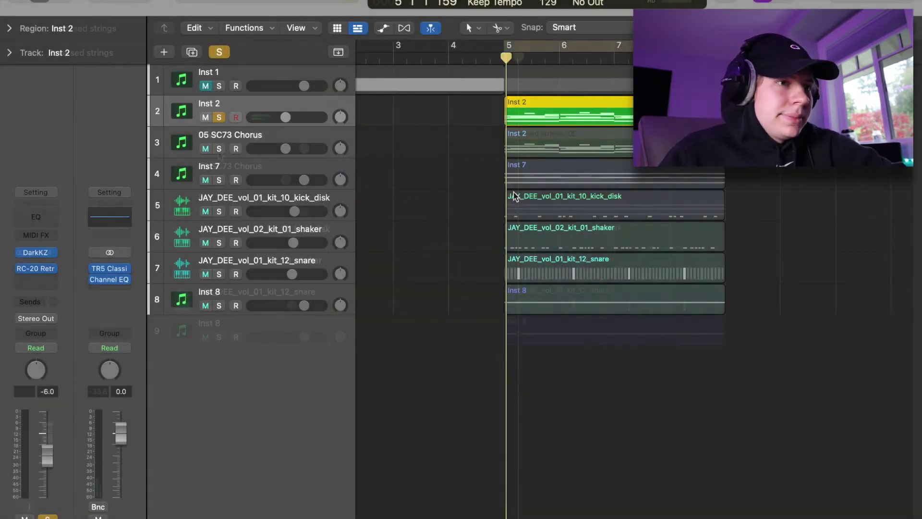
Step: Reverse the Reversed strings audio region while playing it back, and collapse its region parameters again
{"action": "key", "text": "space"}
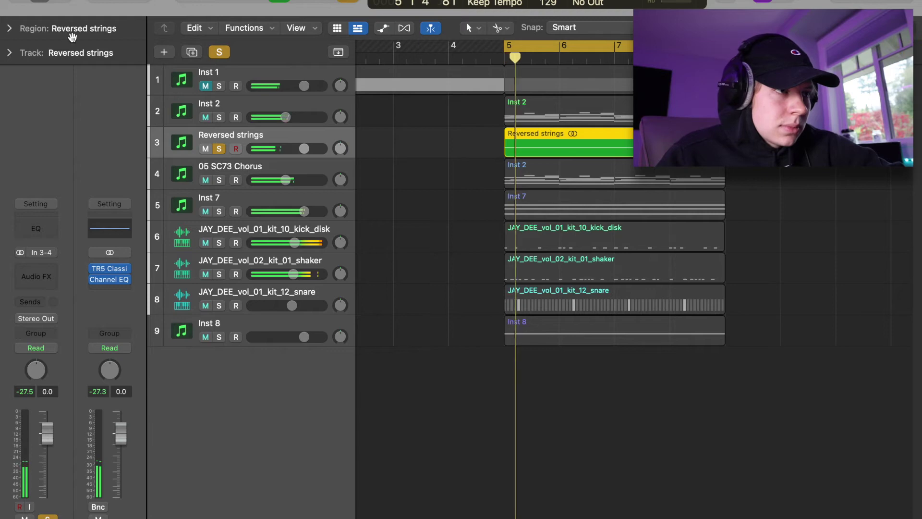
{"action": "left_click", "coordinate": [10, 30]}
{"action": "left_click", "coordinate": [18, 149]}
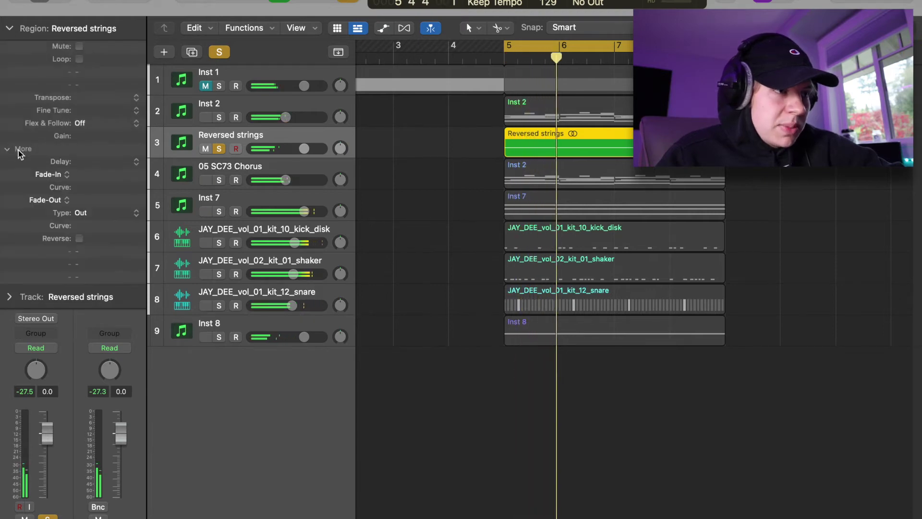
{"action": "left_click", "coordinate": [79, 239]}
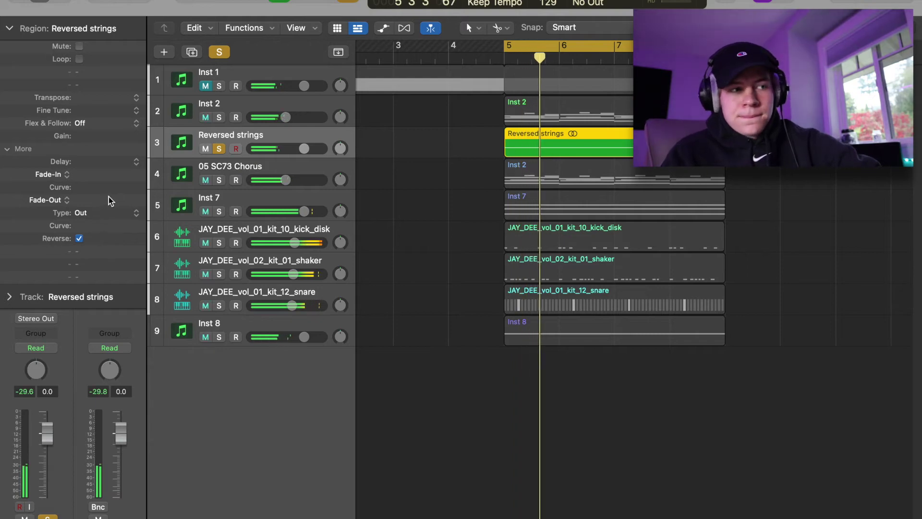
{"action": "left_click", "coordinate": [236, 148]}
{"action": "left_click", "coordinate": [10, 28]}
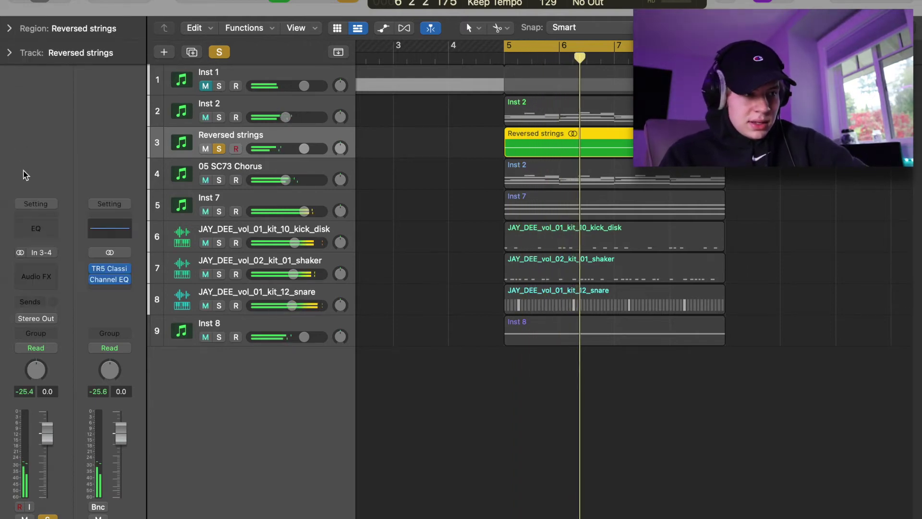
Step: Insert Infected Mushroom's Wider in stereo on the Reversed strings track and set its width to 116%
{"action": "left_click", "coordinate": [39, 277]}
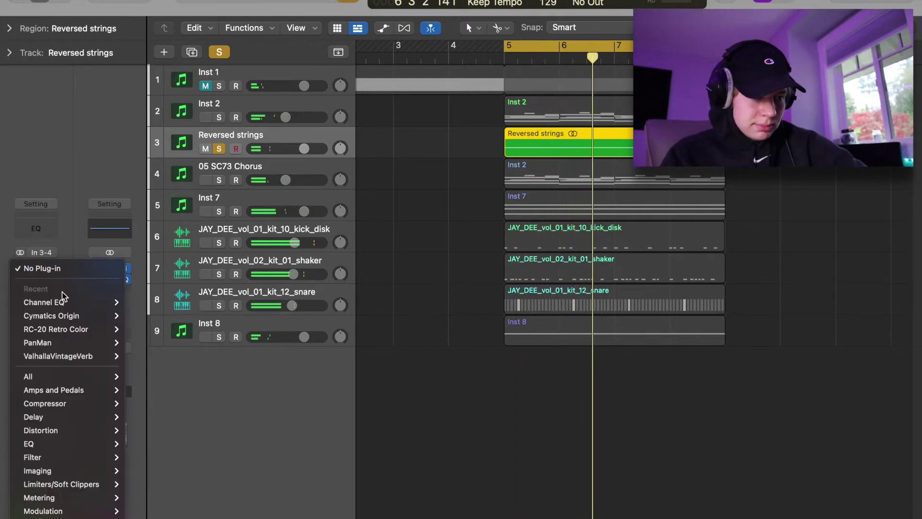
{"action": "mouse_move", "coordinate": [86, 517]}
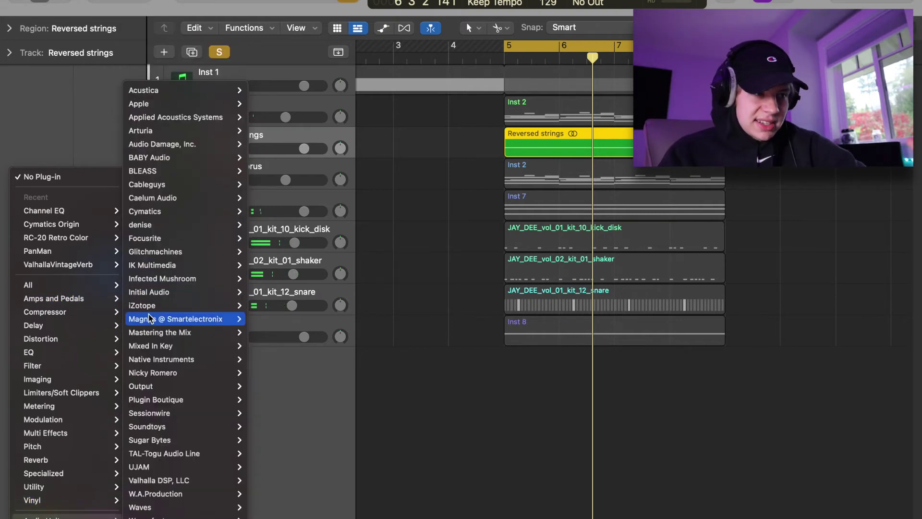
{"action": "mouse_move", "coordinate": [176, 238]}
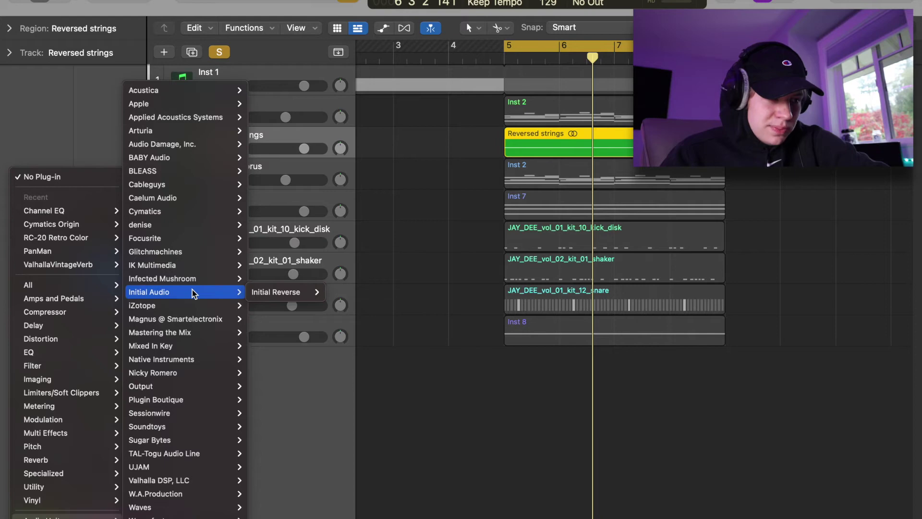
{"action": "mouse_move", "coordinate": [199, 276]}
{"action": "left_click", "coordinate": [301, 279]}
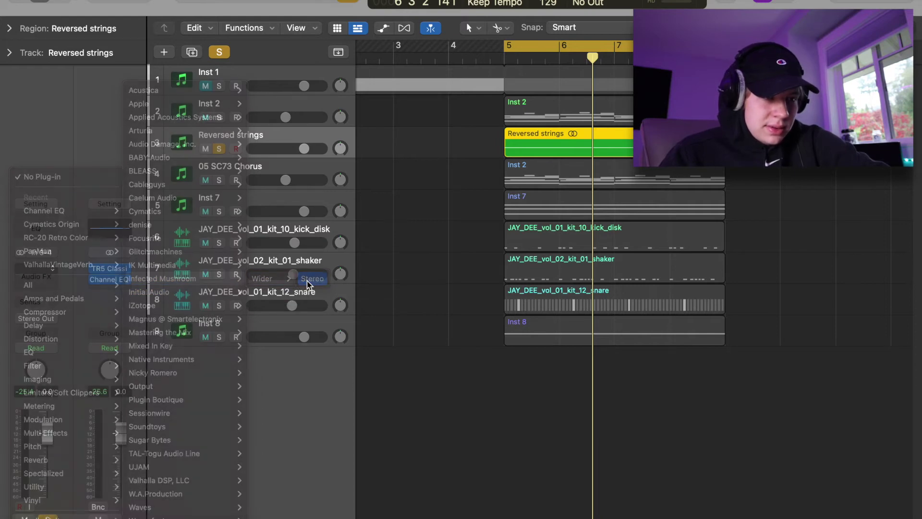
{"action": "left_click_drag", "start_coordinate": [498, 288], "coordinate": [492, 172]}
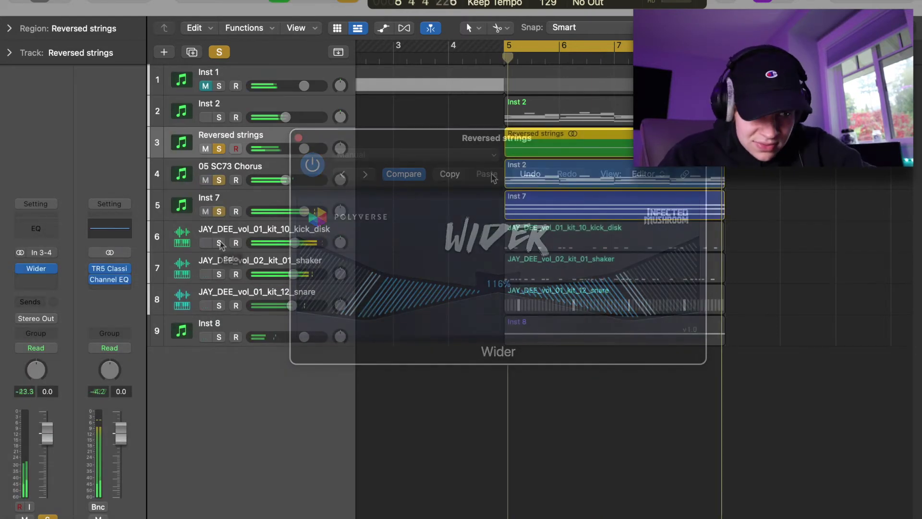
Step: Solo every track from 05 SC73 Chorus down to Inst 8, and lower the volumes of Inst 8 and the shaker
{"action": "left_click_drag", "start_coordinate": [220, 243], "coordinate": [219, 298]}
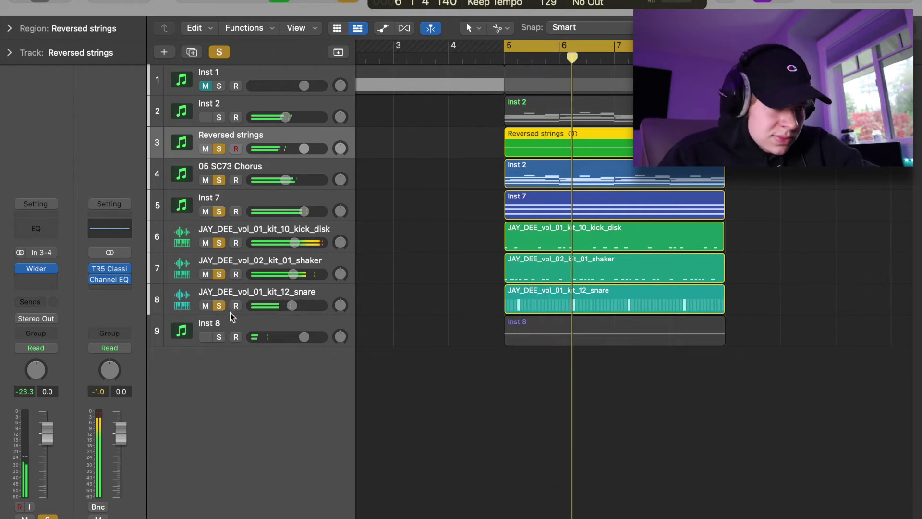
{"action": "left_click", "coordinate": [219, 337]}
{"action": "left_click_drag", "start_coordinate": [291, 336], "coordinate": [284, 337]}
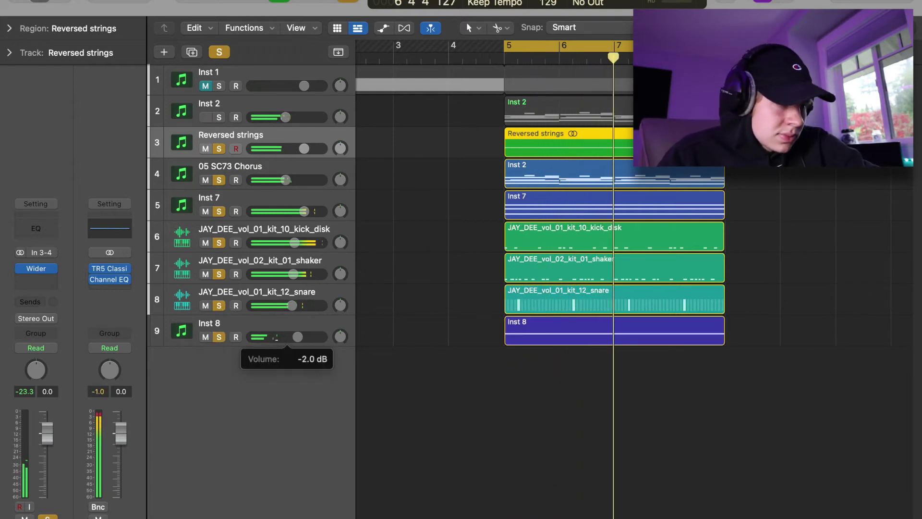
{"action": "left_click_drag", "start_coordinate": [298, 260], "coordinate": [281, 274]}
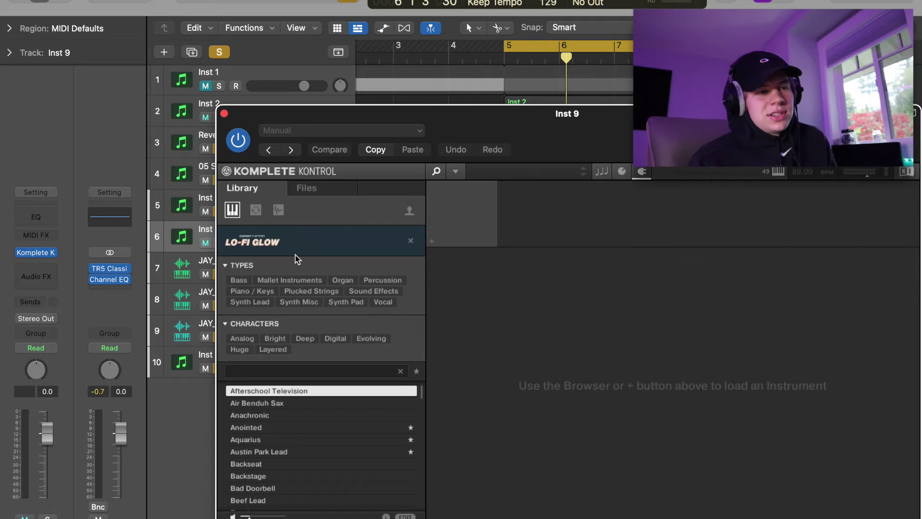
Step: Load the Cold Thai synth lead from Lo-Fi Glow on Inst 9 and close the instrument
{"action": "left_click", "coordinate": [267, 300]}
{"action": "left_click", "coordinate": [249, 492]}
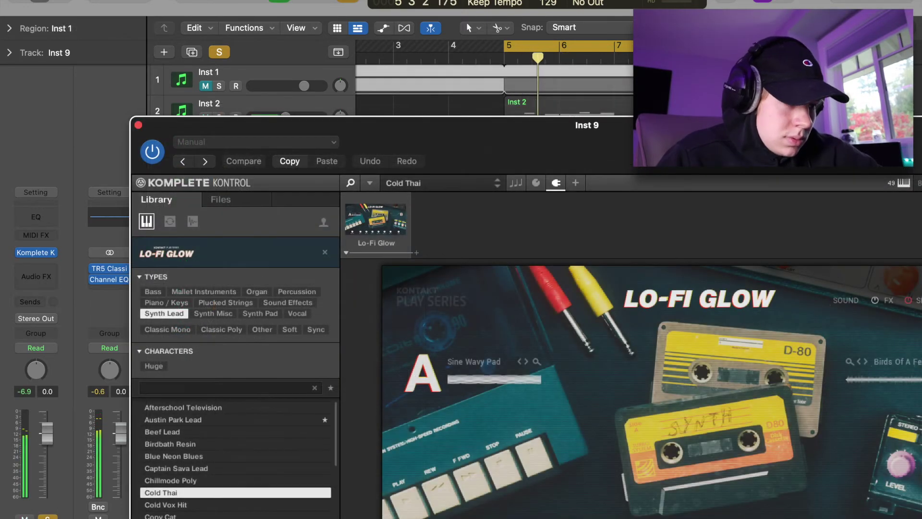
{"action": "left_click", "coordinate": [138, 125]}
{"action": "right_click", "coordinate": [523, 250]}
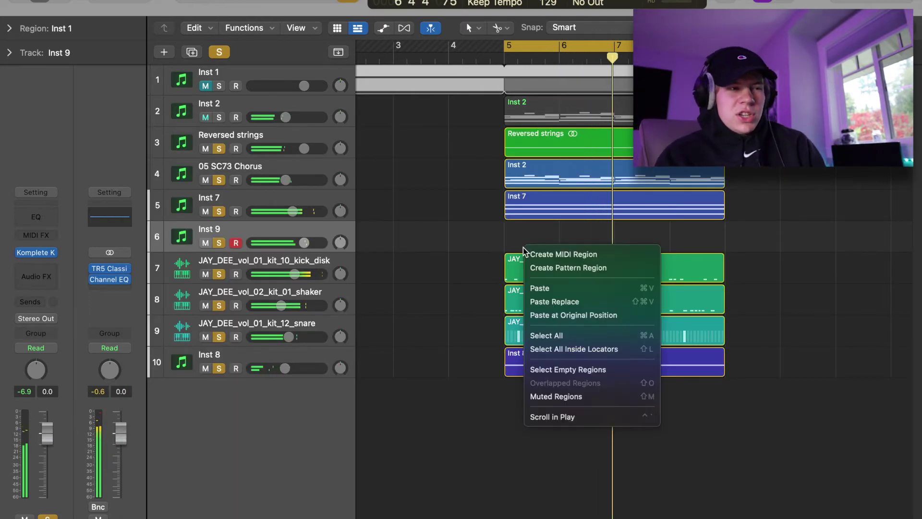
{"action": "left_click", "coordinate": [499, 246]}
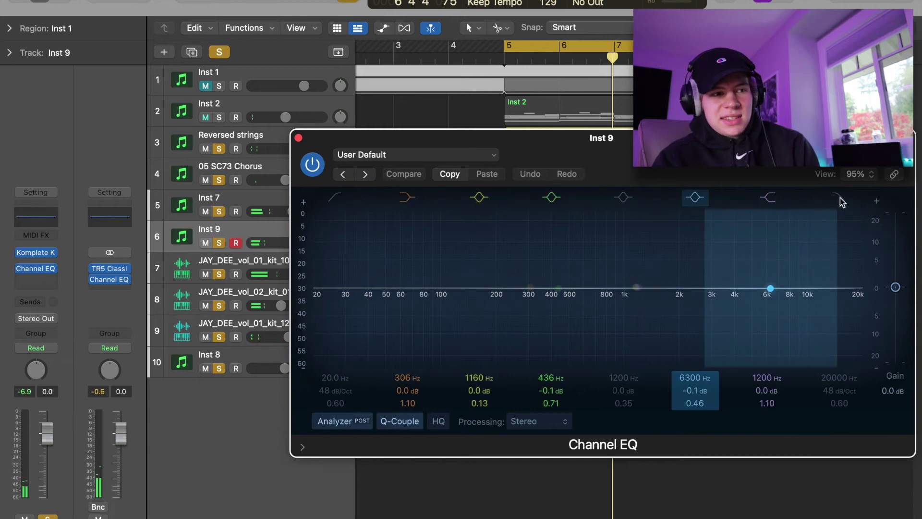
Step: Band-limit Inst 9 in its Channel EQ with a low cut at 955 Hz and a high cut at 2280 Hz
{"action": "left_click", "coordinate": [839, 197]}
{"action": "left_click_drag", "start_coordinate": [857, 290], "coordinate": [761, 289]}
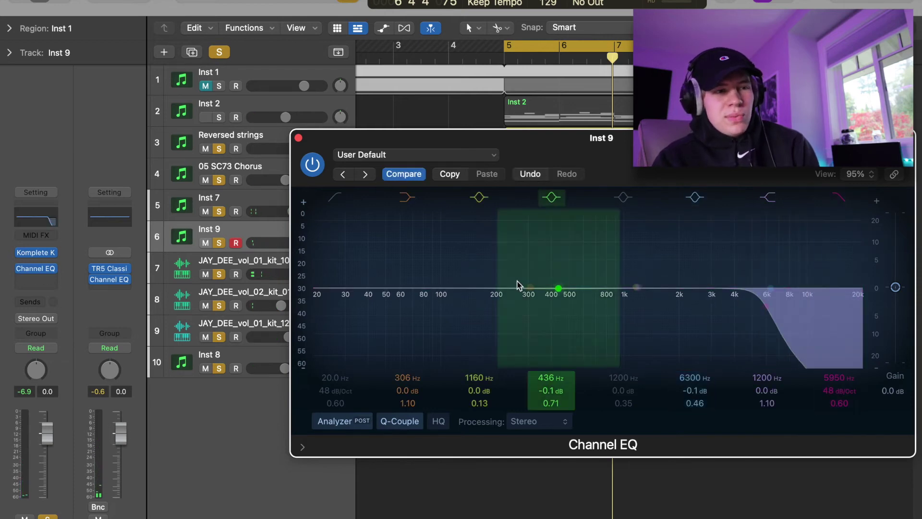
{"action": "left_click", "coordinate": [335, 198]}
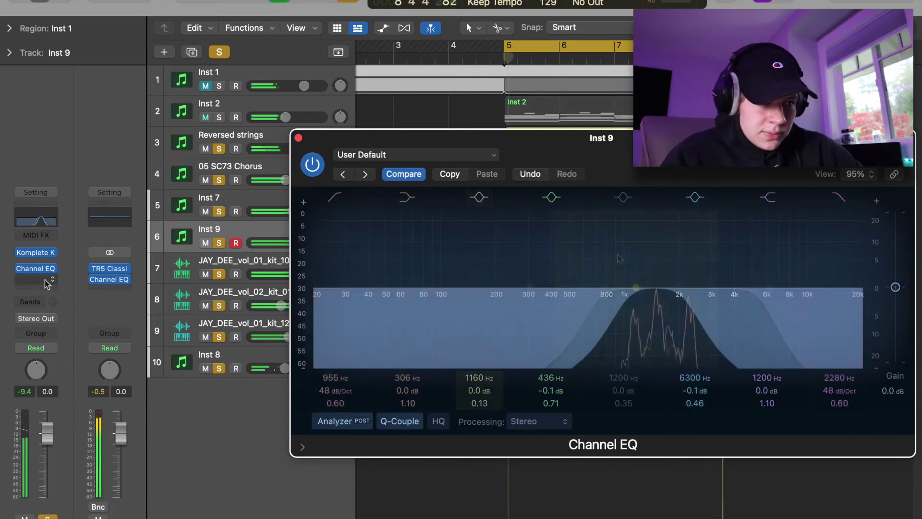
{"action": "key", "text": "space"}
{"action": "left_click", "coordinate": [298, 138]}
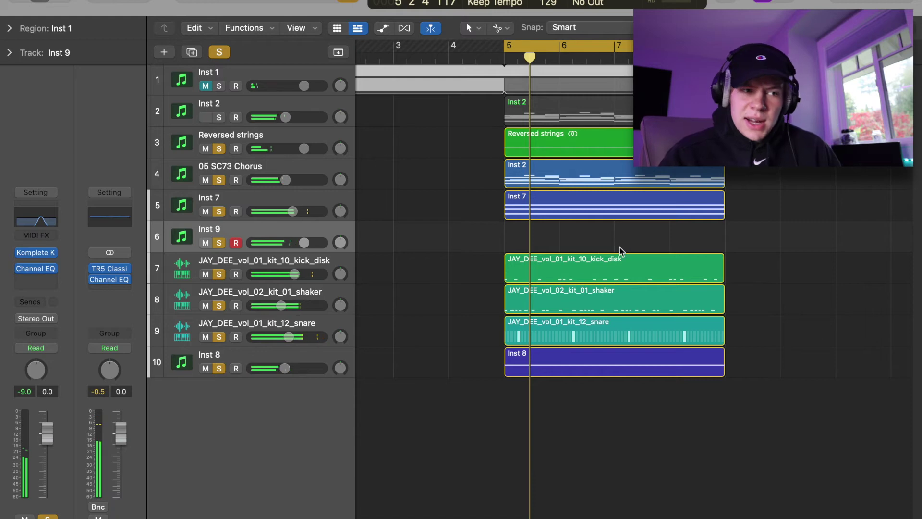
Step: Create a one-bar MIDI region at bar 5 on Inst 9 and open it for note editing
{"action": "right_click", "coordinate": [513, 237]}
{"action": "left_click", "coordinate": [529, 240]}
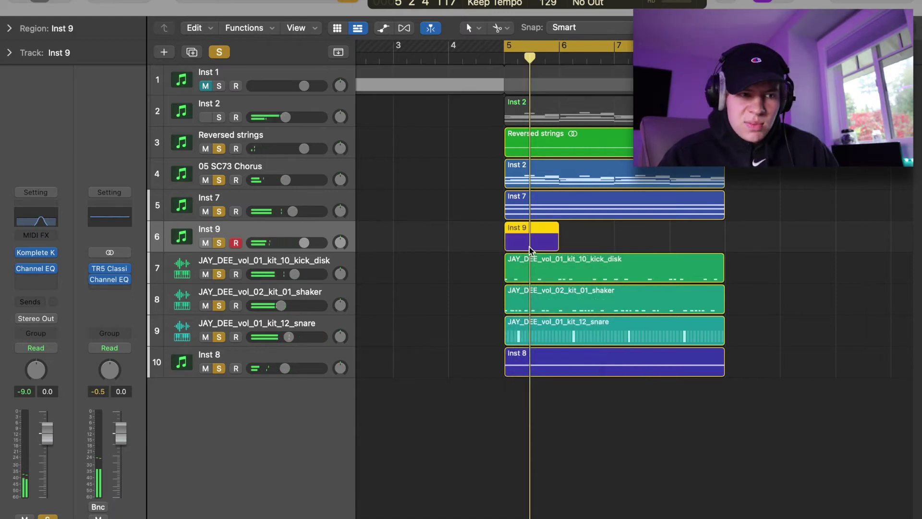
{"action": "double_click", "coordinate": [555, 245]}
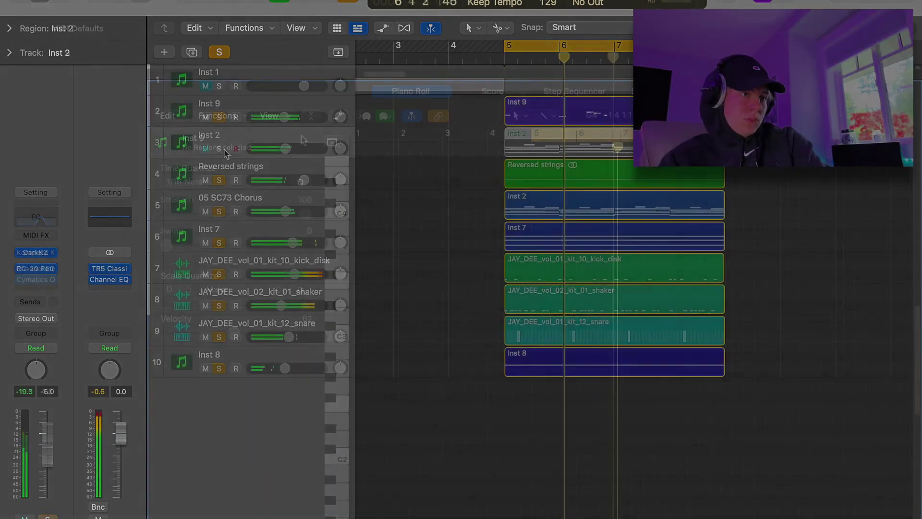
Step: Delete the muted Inst 2 track above Reversed strings
{"action": "left_click", "coordinate": [223, 150]}
{"action": "key", "text": "super+BackSpace"}
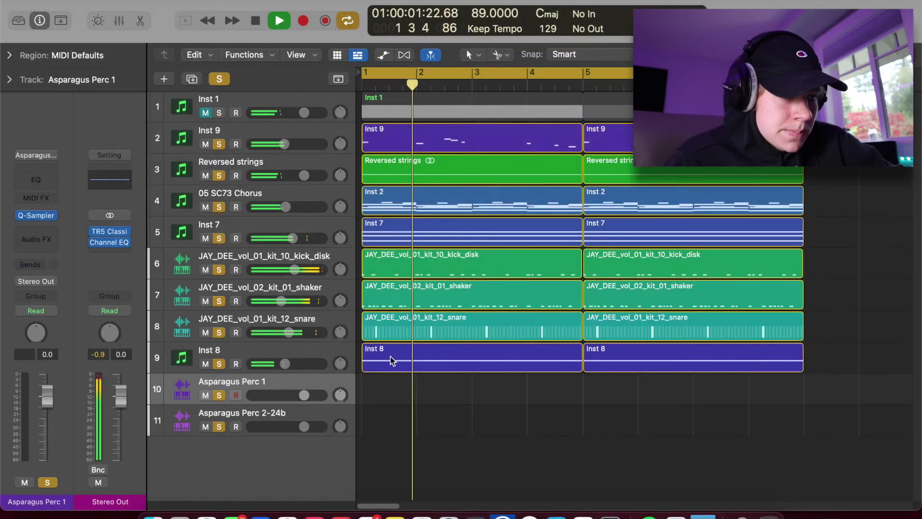
Step: Create a pattern region at bar 1 on Asparagus Perc 1 and turn on step 7 of its root key row
{"action": "right_click", "coordinate": [364, 386]}
{"action": "left_click", "coordinate": [387, 352]}
{"action": "key", "text": "space"}
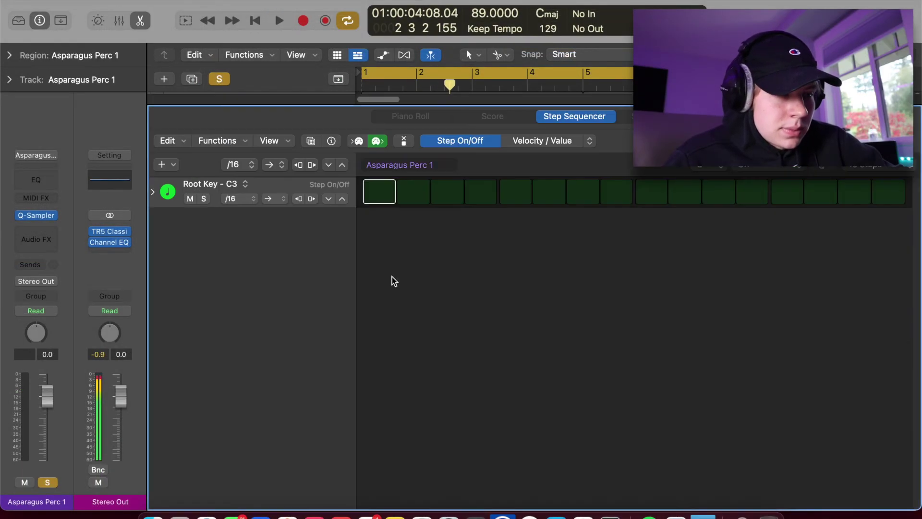
{"action": "key", "text": "space"}
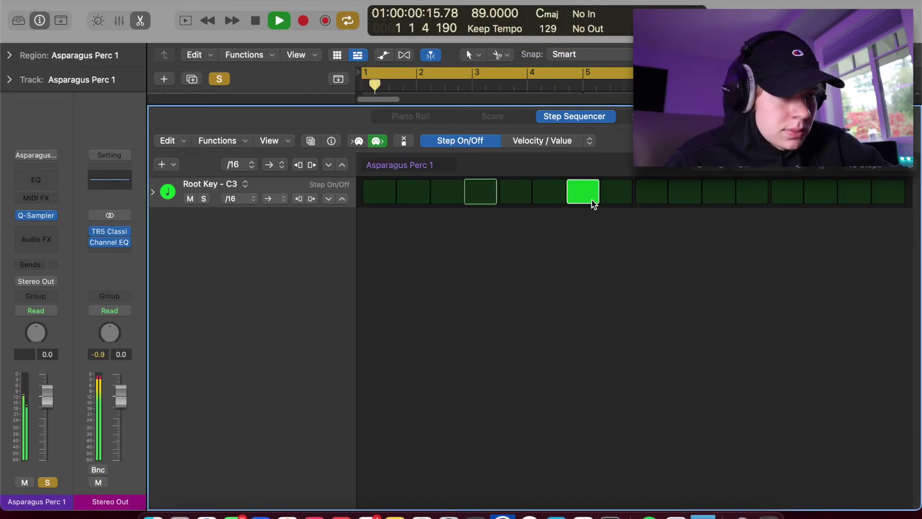
{"action": "key", "text": "space"}
Step: Try the Asparagus Perc 1 hit on step 3 and on step 5 of the pattern
{"action": "left_click", "coordinate": [460, 201]}
{"action": "key", "text": "space"}
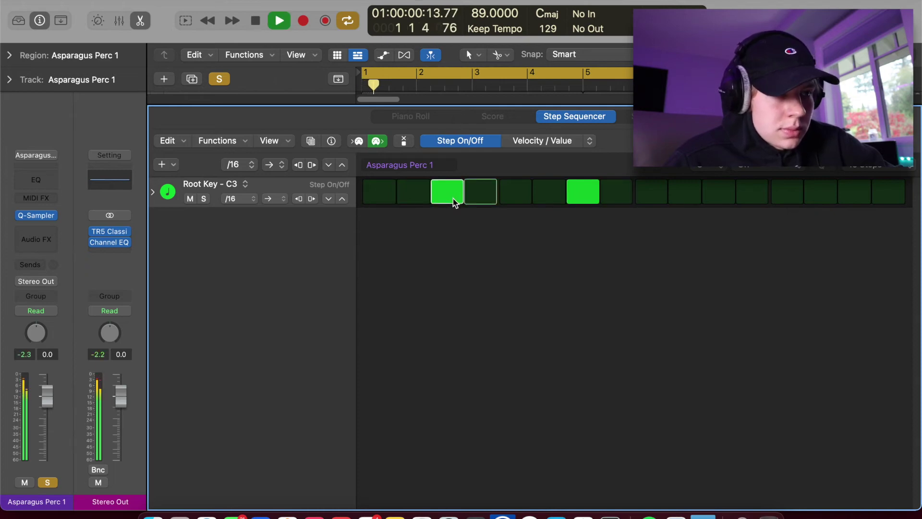
{"action": "key", "text": "space"}
{"action": "left_click", "coordinate": [459, 202]}
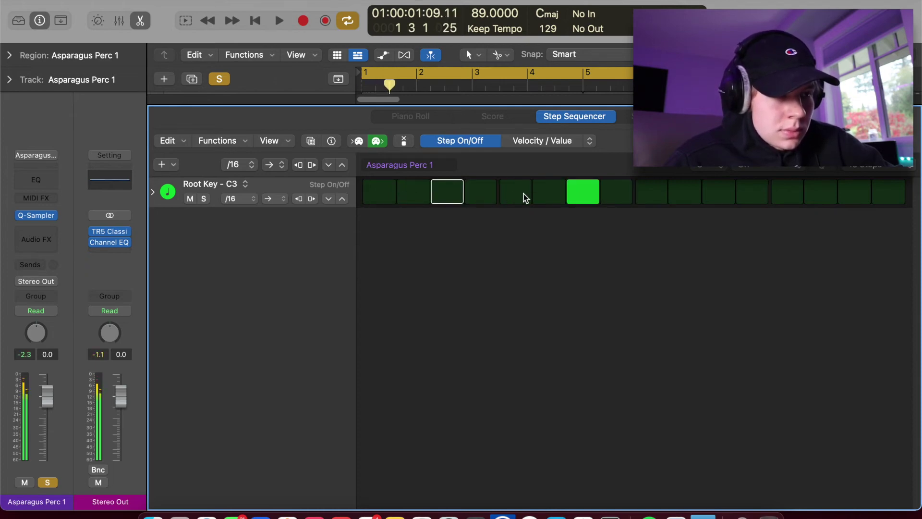
{"action": "left_click", "coordinate": [524, 198]}
{"action": "key", "text": "space"}
{"action": "left_click", "coordinate": [523, 198]}
Step: Turn on steps 6 and 15 in the Asparagus Perc 1 pattern and close the Step Sequencer
{"action": "left_click", "coordinate": [548, 198]}
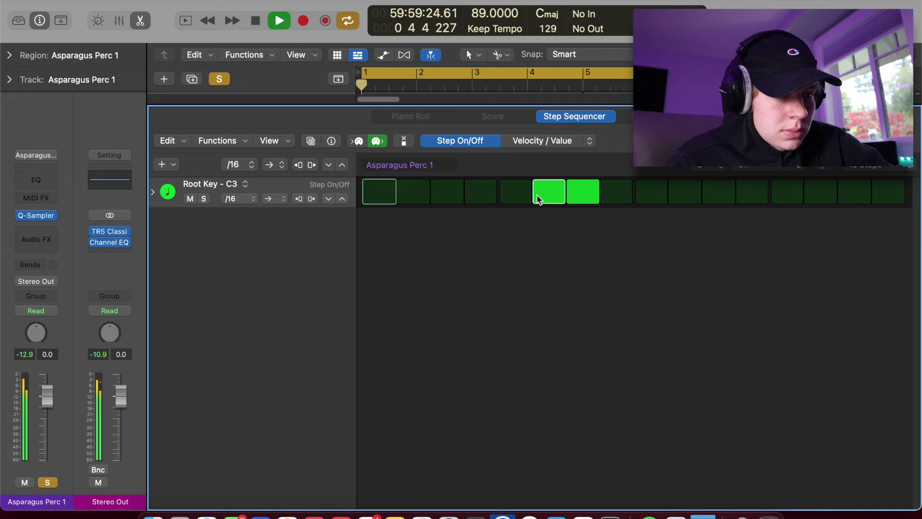
{"action": "left_click", "coordinate": [846, 198]}
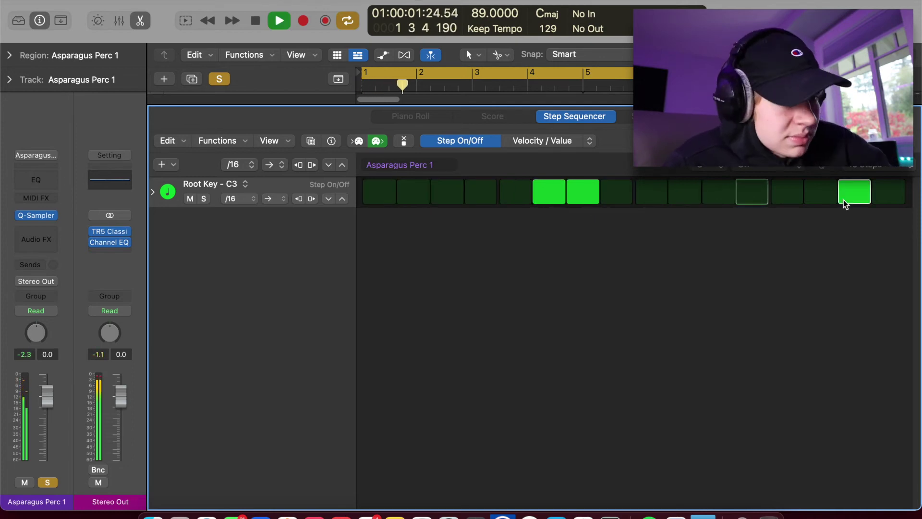
{"action": "key", "text": "e"}
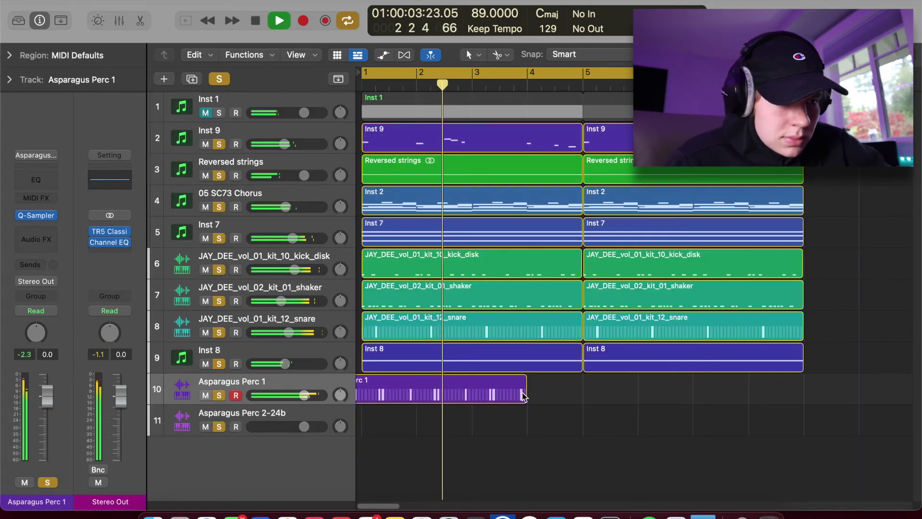
Step: Extend the Asparagus Perc 1 region to end at bar 5 and repeat it once directly after itself
{"action": "mouse_move", "coordinate": [522, 391]}
{"action": "left_mouse_down"}
{"action": "mouse_move", "coordinate": [552, 393]}
{"action": "mouse_move", "coordinate": [539, 393]}
{"action": "left_mouse_up"}
{"action": "key", "text": "space"}
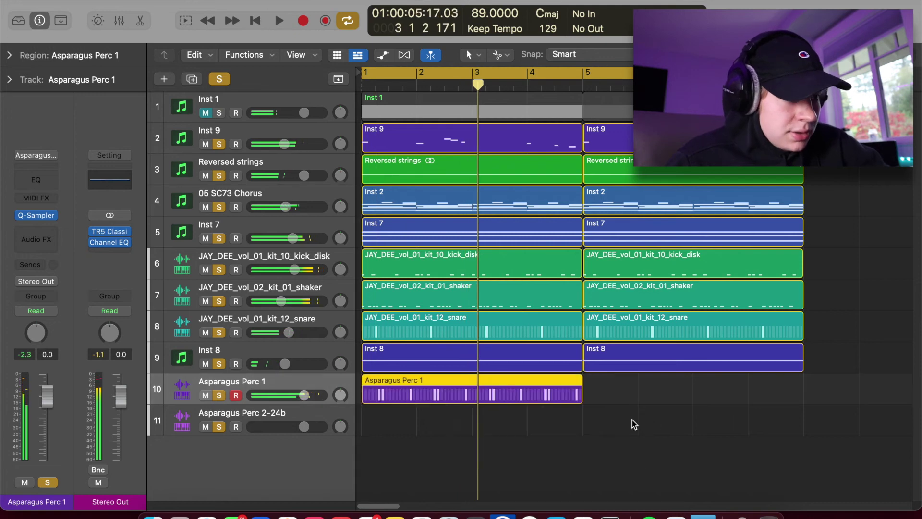
{"action": "key", "text": "super+r"}
Step: Create a pattern region at bar 1 on Asparagus Perc 2-24b and turn on step 3 of its root key row
{"action": "left_click", "coordinate": [253, 414]}
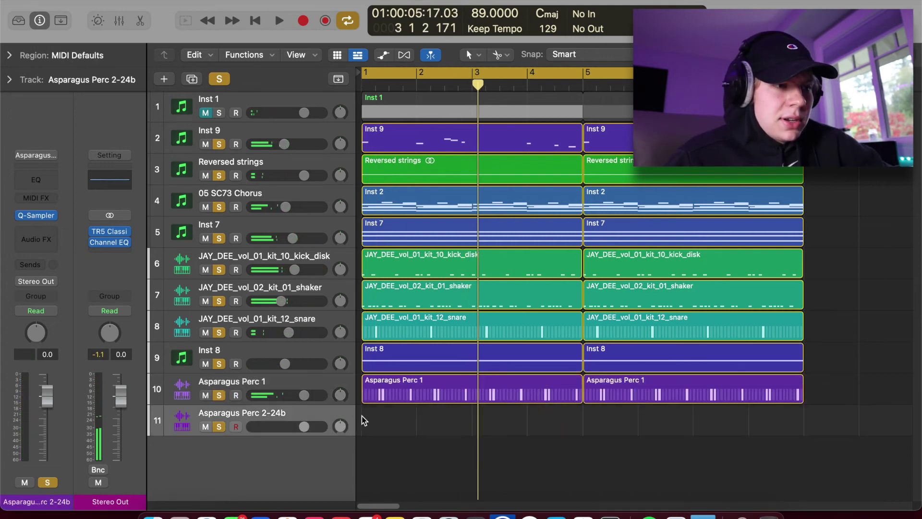
{"action": "right_click", "coordinate": [363, 418]}
{"action": "left_click", "coordinate": [394, 350]}
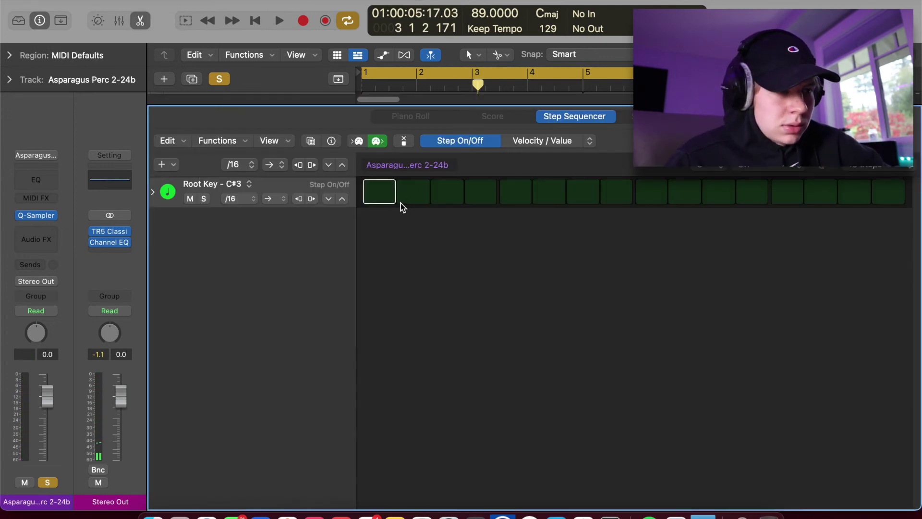
{"action": "left_click", "coordinate": [454, 197]}
{"action": "key", "text": "space"}
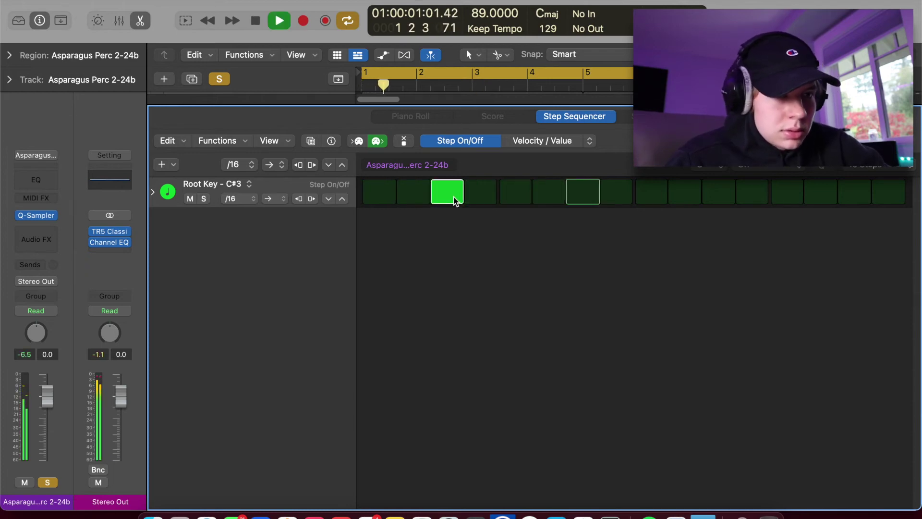
Step: Try the Asparagus Perc 2-24b hit on step 14, turn on step 15 instead, and play the pattern
{"action": "left_click", "coordinate": [829, 190]}
{"action": "left_click", "coordinate": [829, 189]}
{"action": "key", "text": "space"}
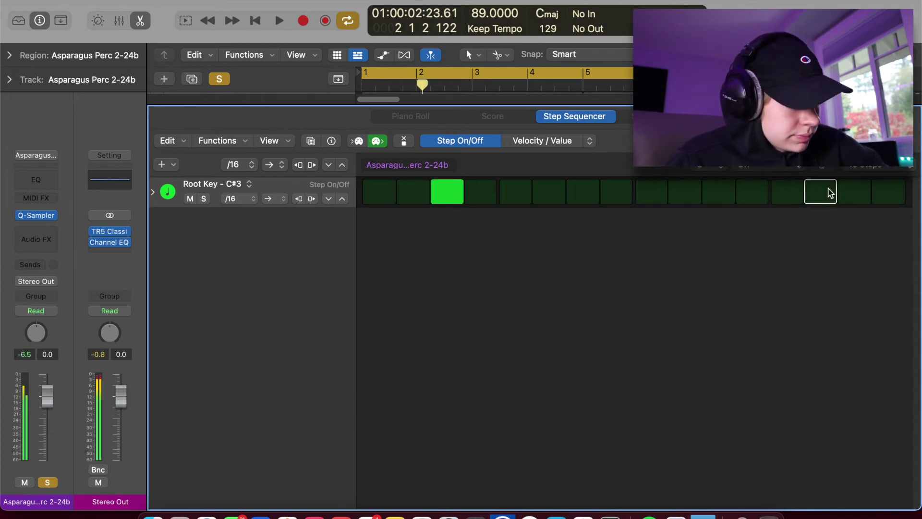
{"action": "left_click", "coordinate": [823, 194]}
{"action": "key", "text": "space"}
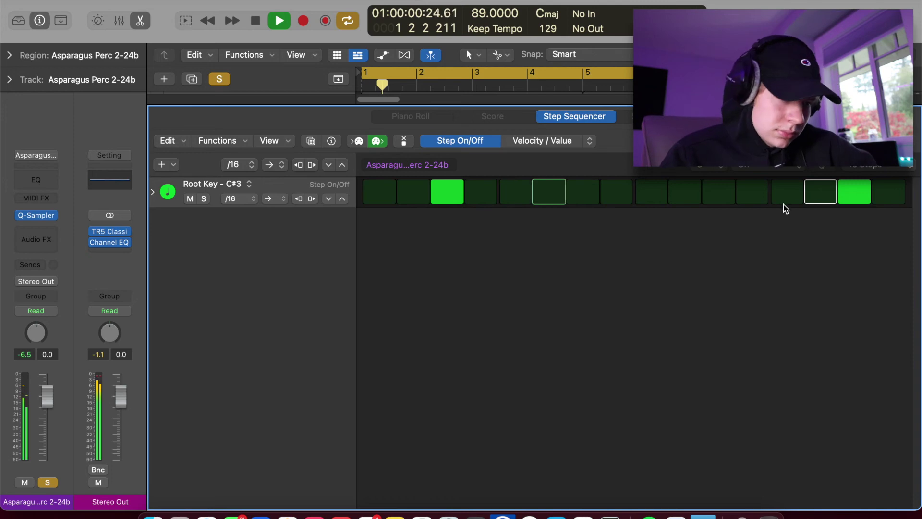
Step: Close the Step Sequencer, extend the Asparagus Perc 2-24b region to end at bar 5 and repeat it once directly after itself
{"action": "key", "text": "e"}
{"action": "left_click", "coordinate": [648, 418]}
{"action": "left_click", "coordinate": [549, 419]}
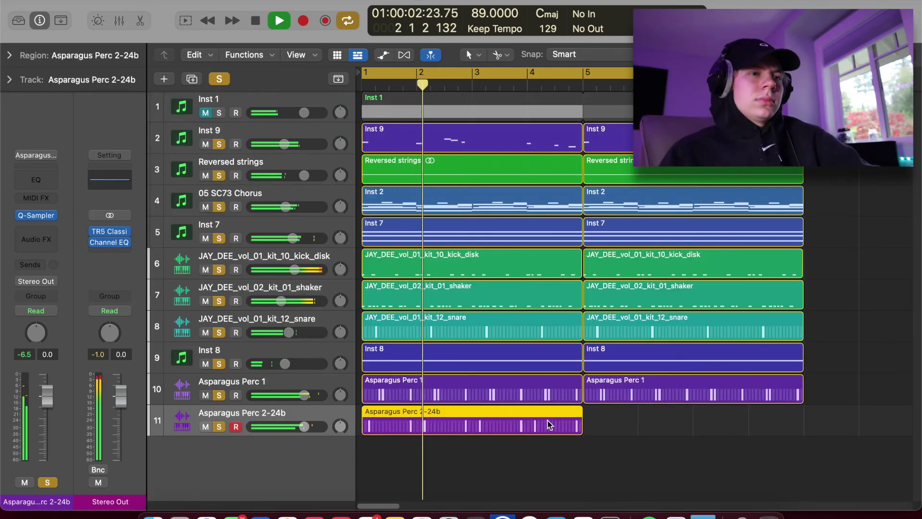
{"action": "key", "text": "e"}
{"action": "key", "text": "e"}
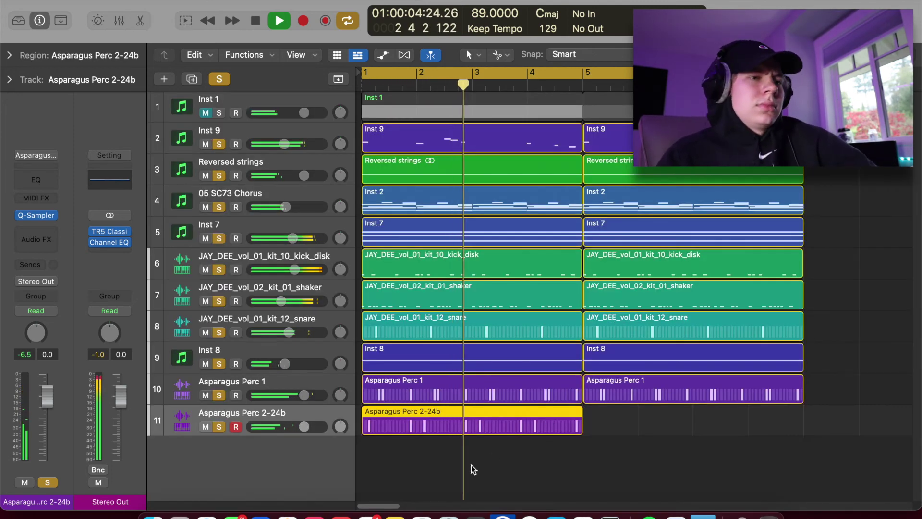
{"action": "key", "text": "super+r"}
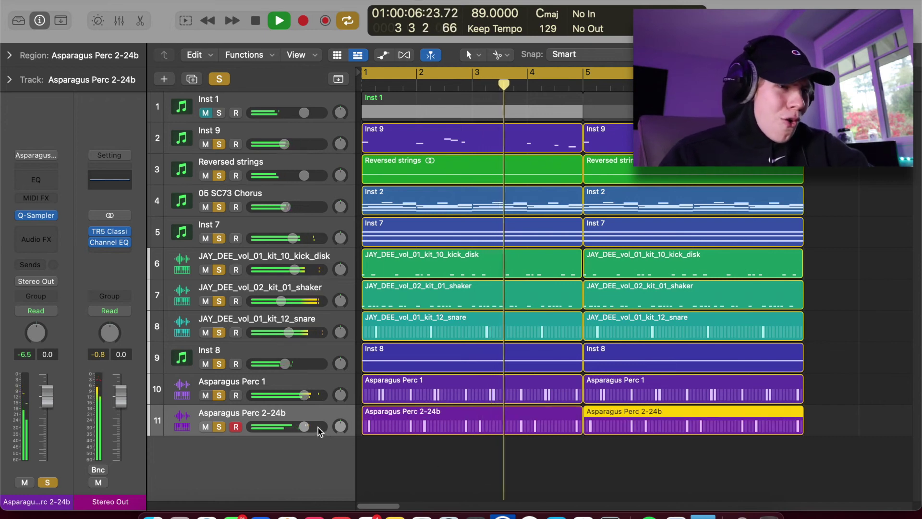
Step: Lower the volume of Asparagus Perc 2-24b and set the volume of Asparagus Perc 1 to -5.4 dB
{"action": "left_click_drag", "start_coordinate": [304, 427], "coordinate": [280, 426]}
{"action": "left_click", "coordinate": [262, 401]}
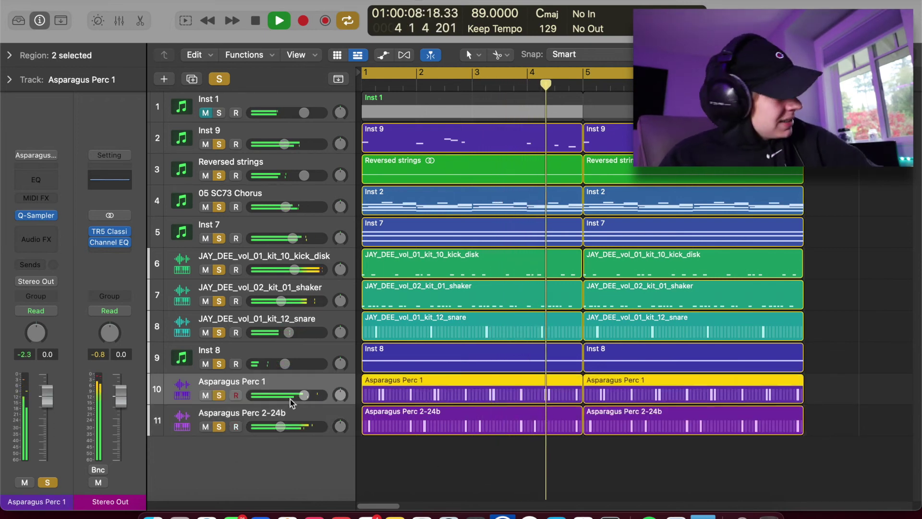
{"action": "left_click_drag", "start_coordinate": [301, 392], "coordinate": [287, 394]}
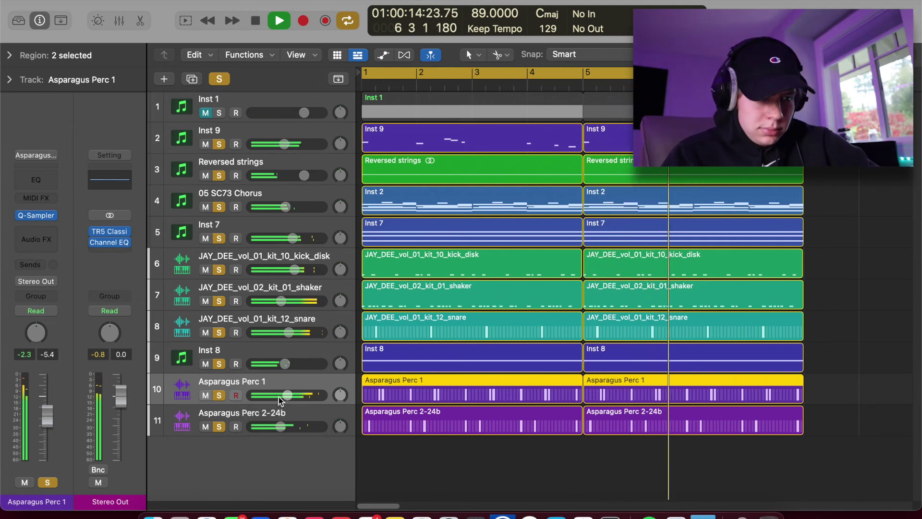
Step: Play the arrangement from bar 1 to hear both percussion tracks in the full beat
{"action": "key", "text": "space"}
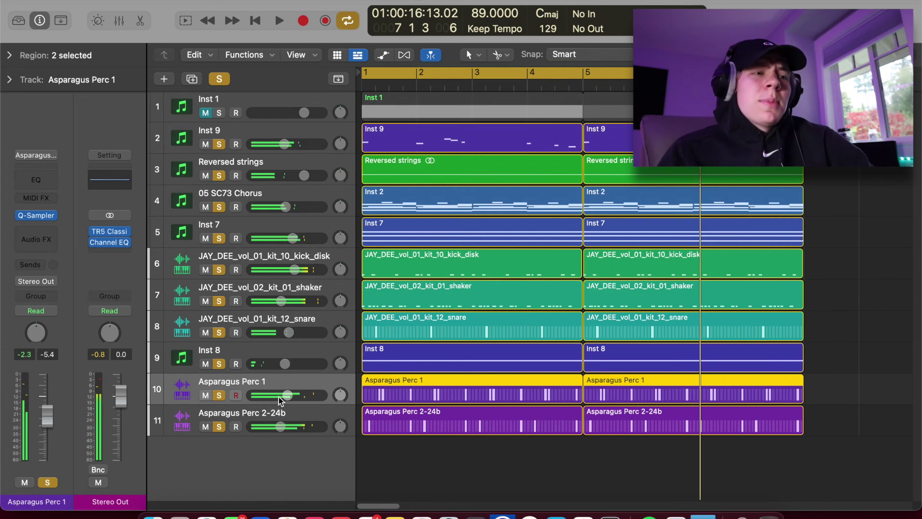
{"action": "key", "text": "Return"}
{"action": "key", "text": "space"}
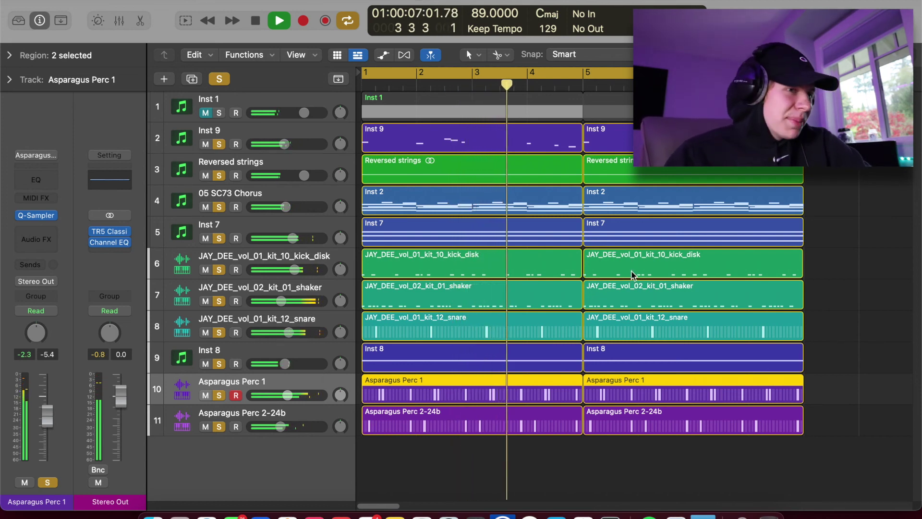
{"action": "left_click", "coordinate": [539, 413]}
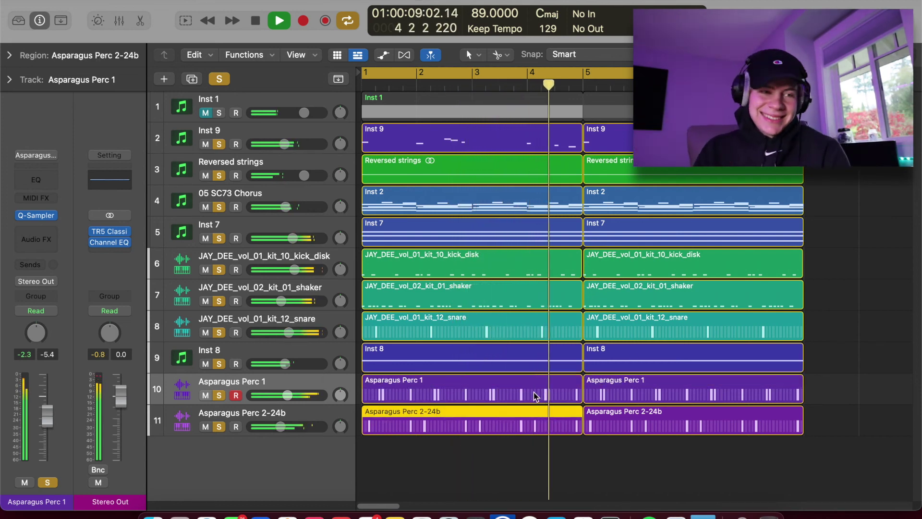